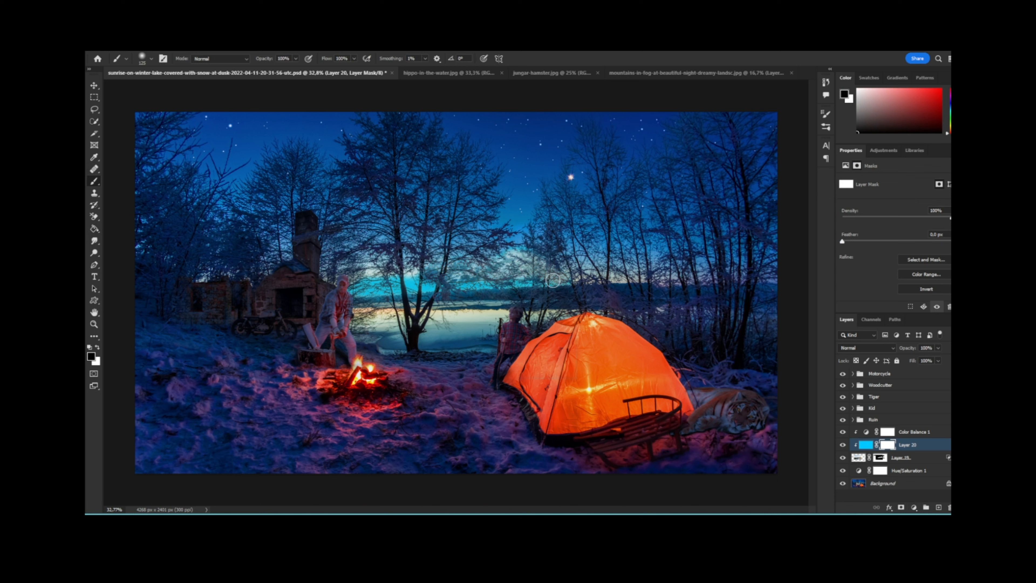
# Recolour Layer 20 with the dark teal foreground colour using the Paint Bucket and set its blend mode to Lighten.
pyautogui.click(865, 348)
pyautogui.press('Escape')
pyautogui.click(862, 446)
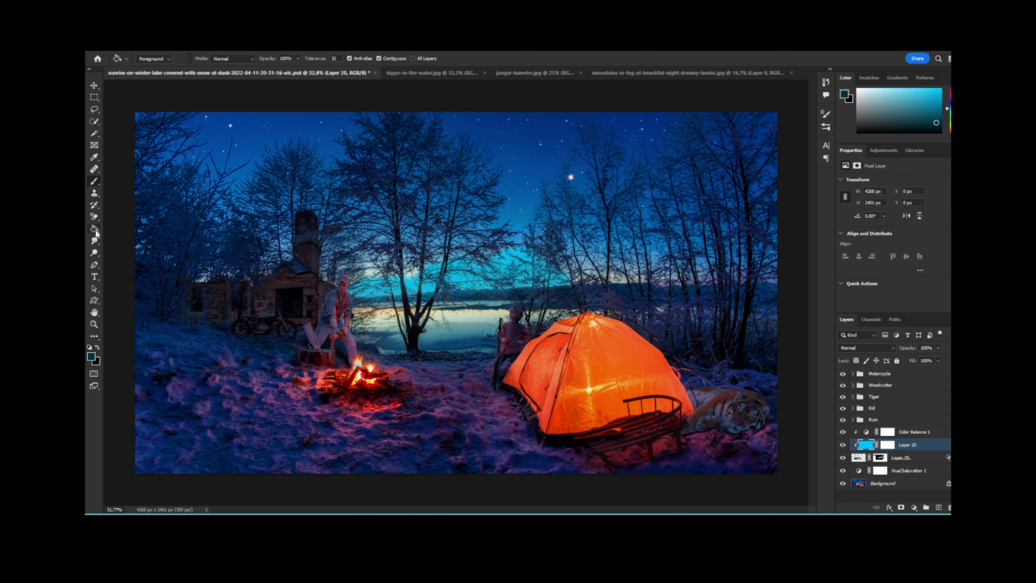
pyautogui.click(95, 230)
pyautogui.click(865, 348)
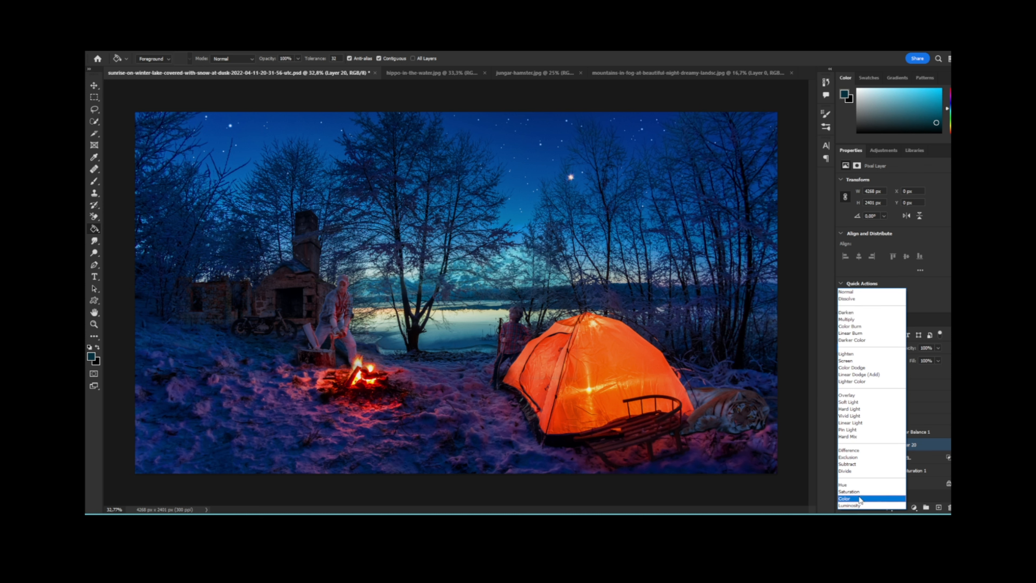
pyautogui.click(861, 355)
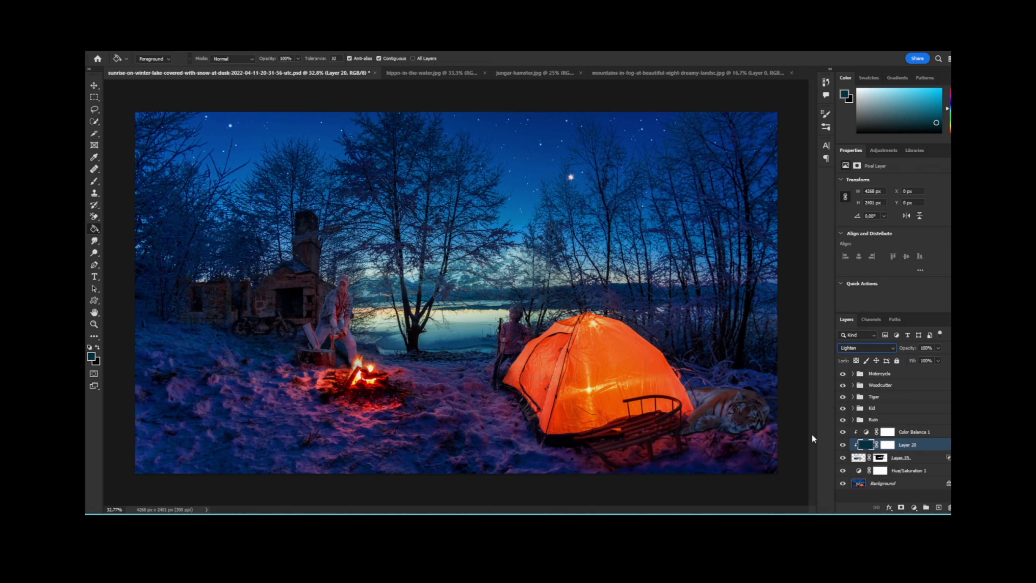
# Quick-select the hippo in hippo-in-the-water.jpg and copy it into the winter lake scene above the Color Balance 1 layer.
pyautogui.click(916, 432)
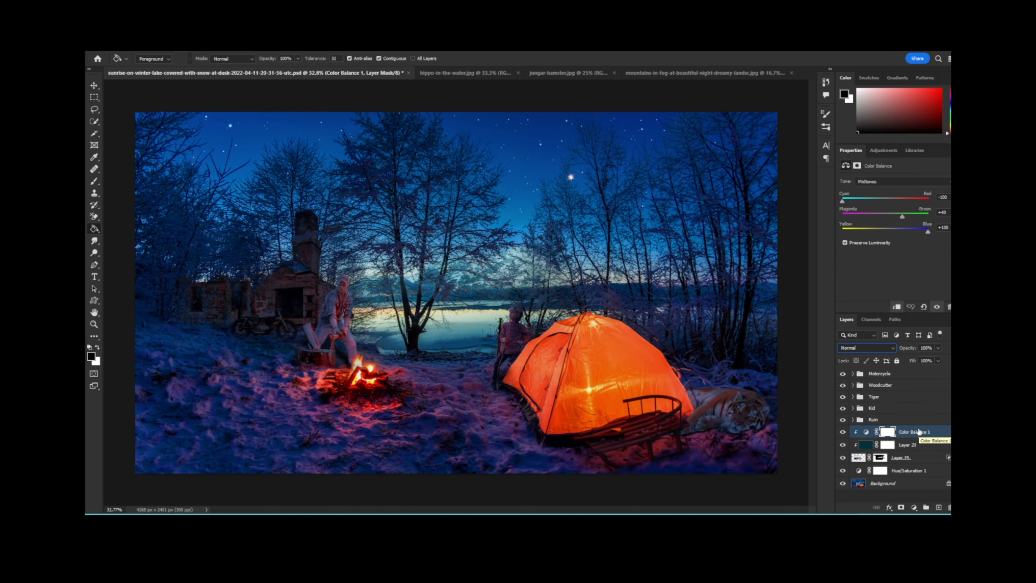
pyautogui.click(525, 72)
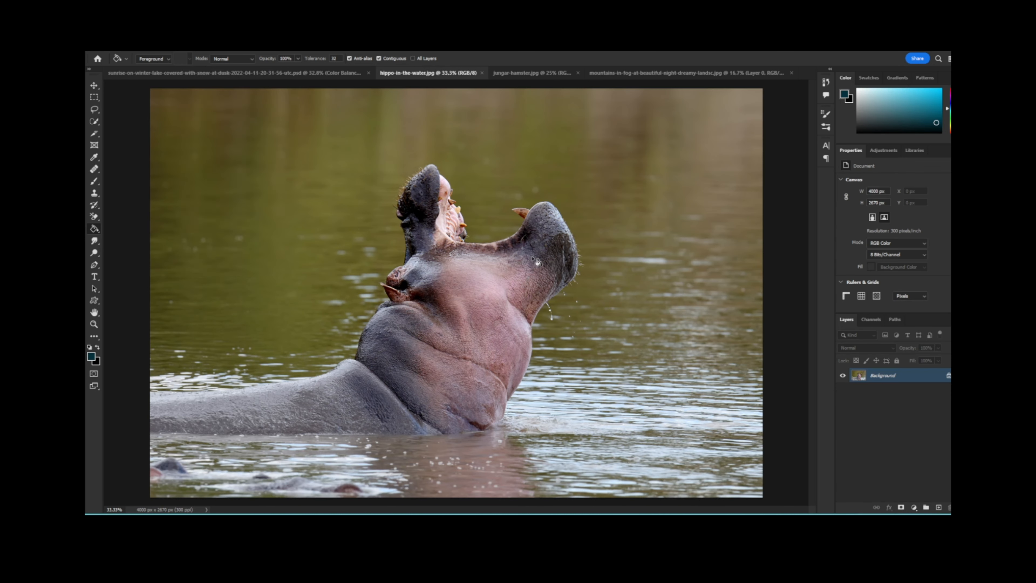
pyautogui.press('w')
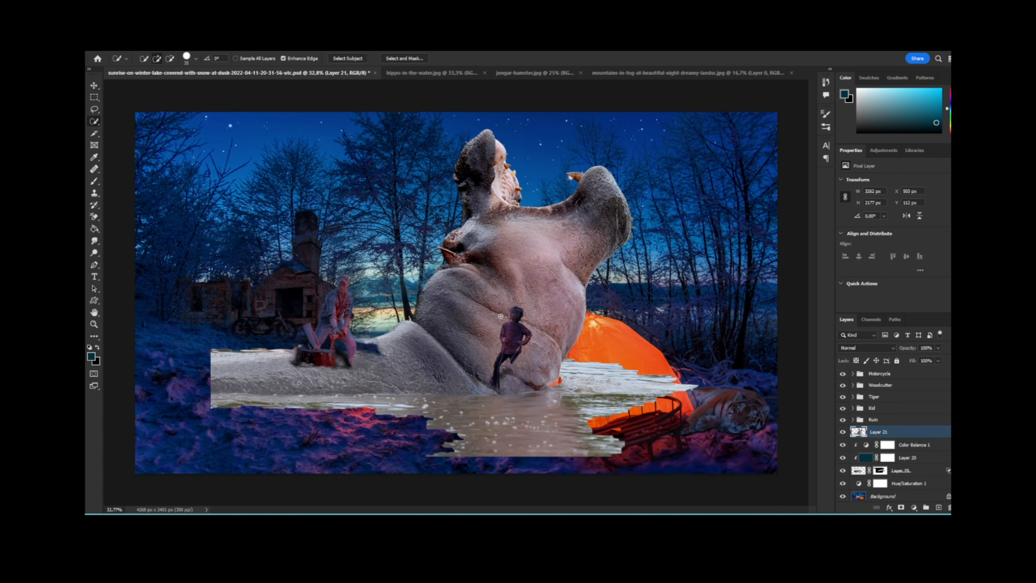
# Flip the hippo horizontally, scale it to about 6% and place it in the lake between the tree and the boy.
pyautogui.hotkey('ctrl', 't')
pyautogui.click(122, 47)
pyautogui.moveTo(171, 254)
pyautogui.click(440, 297)
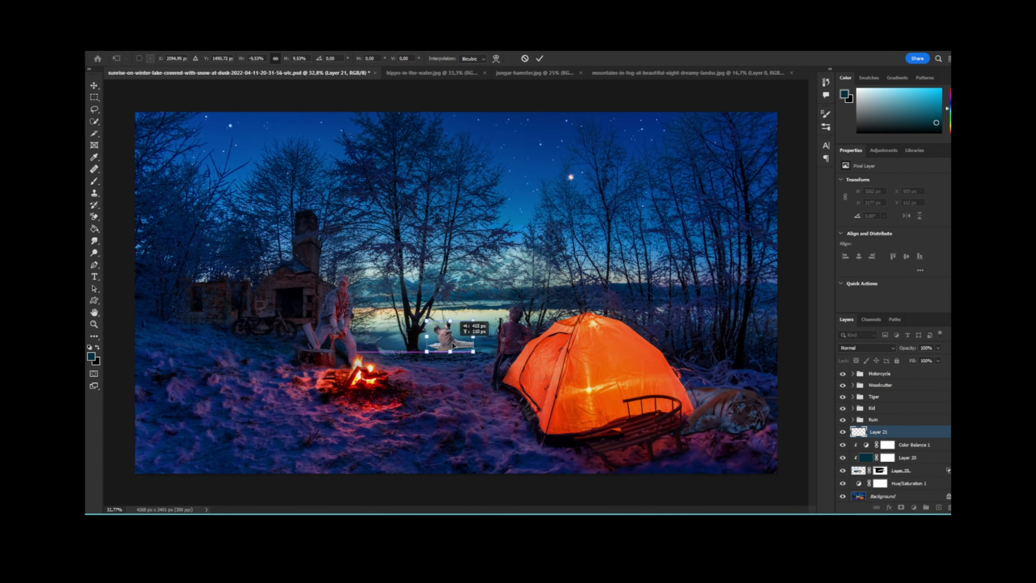
pyautogui.scroll(5, 413, 300)
pyautogui.moveTo(413, 301); pyautogui.dragTo(431, 290)
pyautogui.moveTo(574, 158); pyautogui.dragTo(476, 223)
pyautogui.moveTo(420, 304); pyautogui.dragTo(495, 247)
pyautogui.scroll(-2, 428, 314)
pyautogui.scroll(2, 495, 247)
pyautogui.press('Return')
pyautogui.scroll(3, 496, 248)
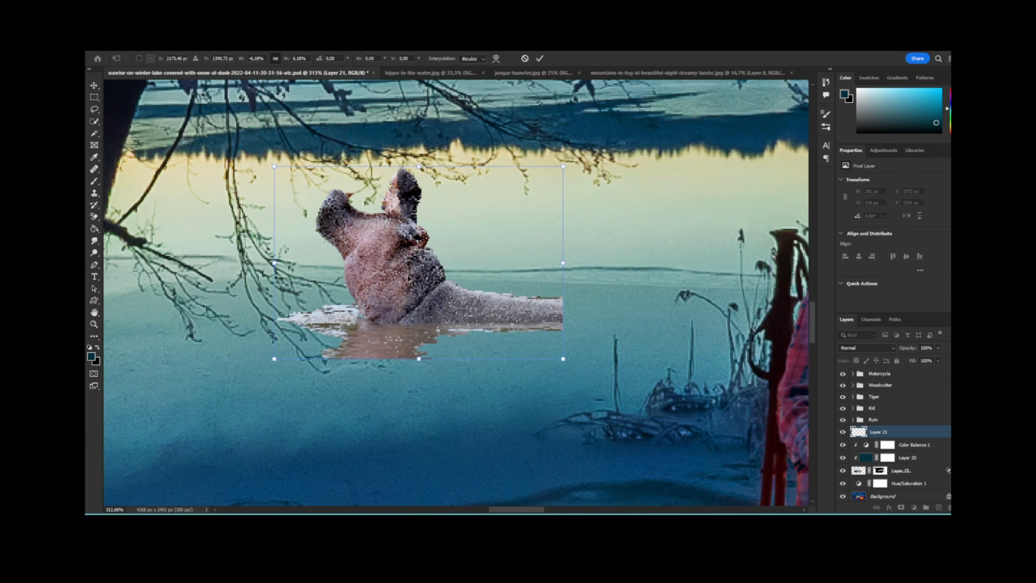
# Add a layer mask to the hippo, brush its edges softly into the water and reduce the layer opacity to 88%.
pyautogui.press('w')
pyautogui.click(901, 508)
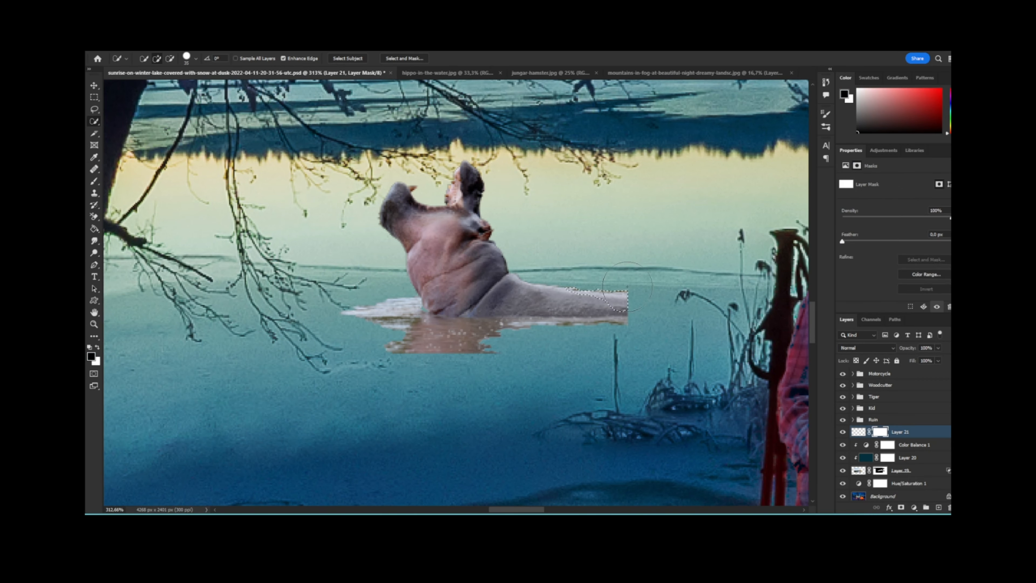
pyautogui.press('b')
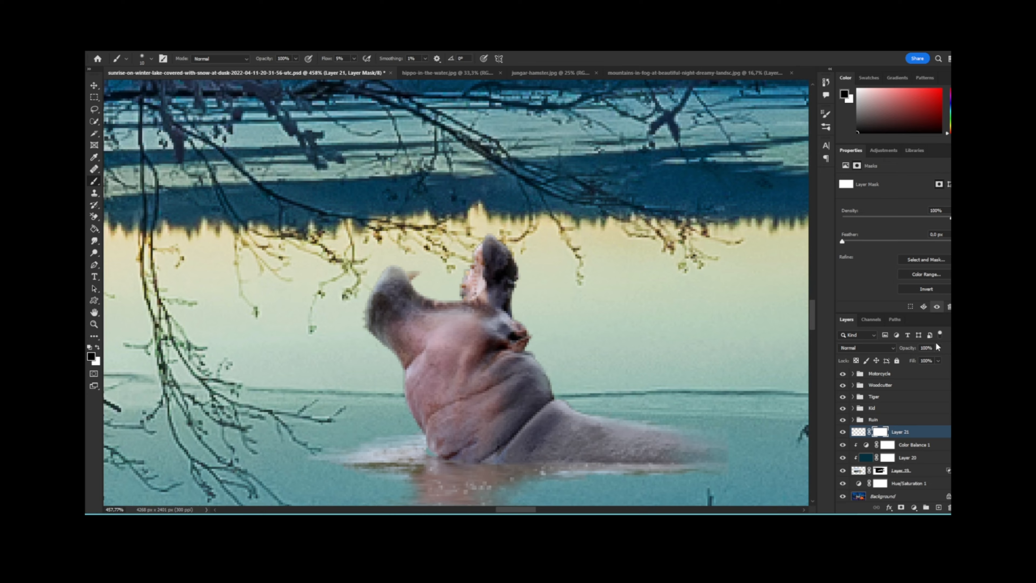
pyautogui.moveTo(939, 348); pyautogui.dragTo(933, 358)
pyautogui.scroll(-5, 723, 409)
# Try recolouring the hippo with a clipped Hue/Saturation adjustment, using hue -180 and saturation +28.
pyautogui.click(939, 507)
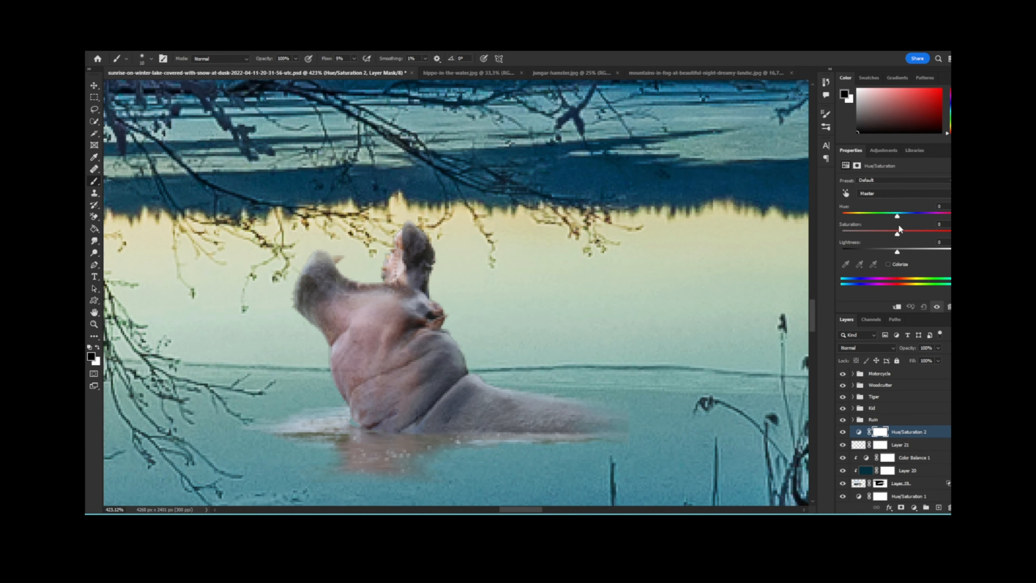
pyautogui.moveTo(895, 217); pyautogui.dragTo(840, 217)
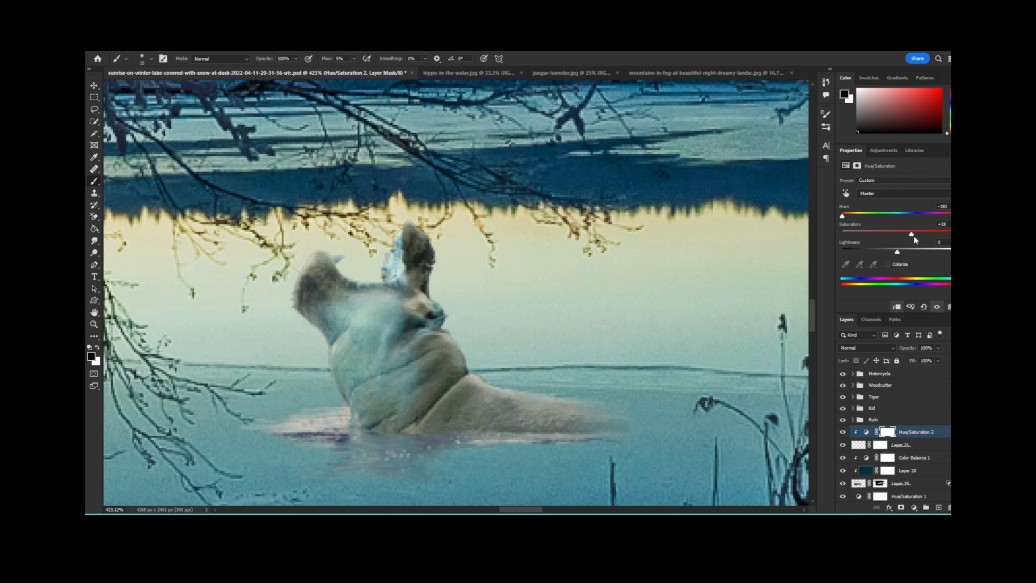
pyautogui.moveTo(894, 246); pyautogui.dragTo(905, 251)
# Tint the hippo with a clipped Color Balance adjustment on the midtones, shifting to cyan -47 and blue +47.
pyautogui.hotkey('ctrl', '0')
pyautogui.click(907, 216)
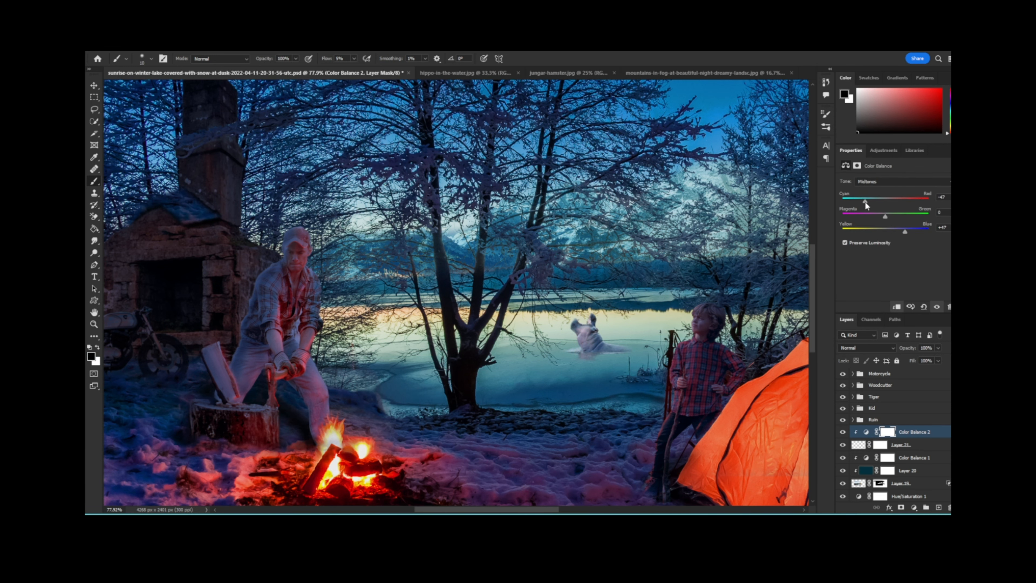
pyautogui.scroll(20, 617, 361)
# Add a clipped layer above the hippo, fill it with a dark blue sampled from the scene and set it to Soft Light.
pyautogui.click(880, 446)
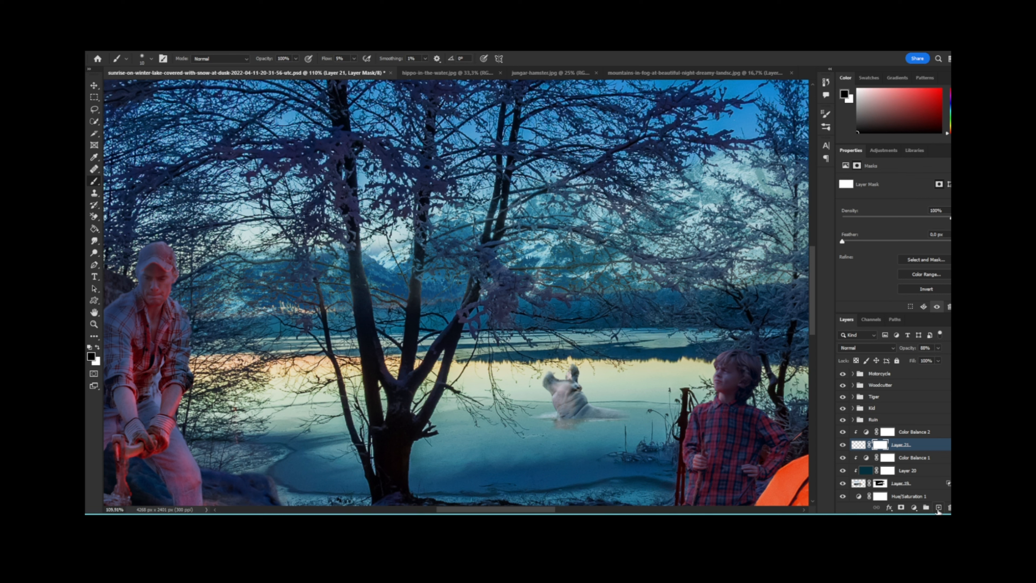
pyautogui.click(939, 508)
pyautogui.keyDown('alt'); pyautogui.click(520, 230); pyautogui.keyUp('alt')
pyautogui.keyDown('alt'); pyautogui.click(455, 250); pyautogui.keyUp('alt')
pyautogui.click(96, 230)
pyautogui.click(595, 410)
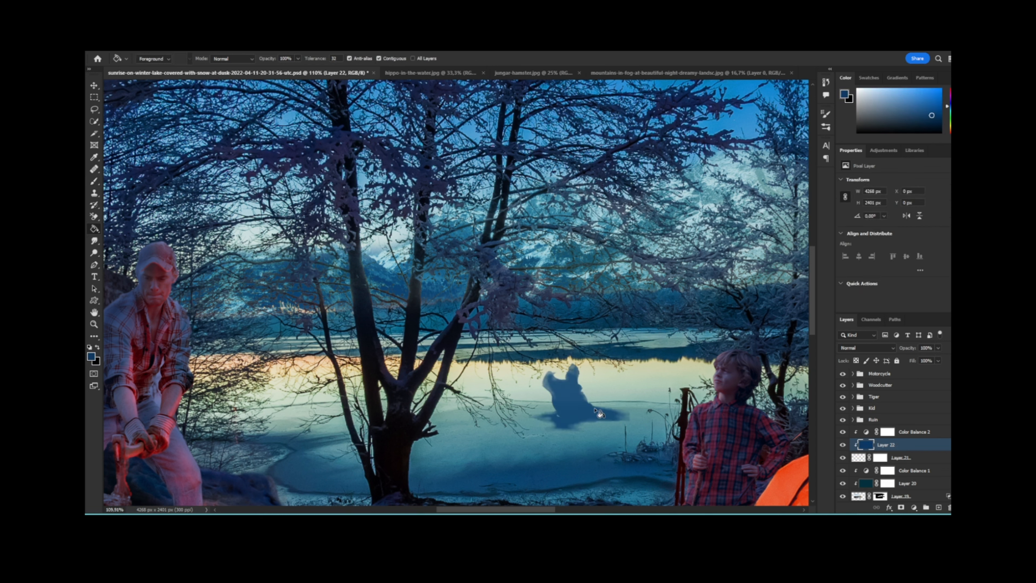
pyautogui.click(865, 348)
pyautogui.click(858, 406)
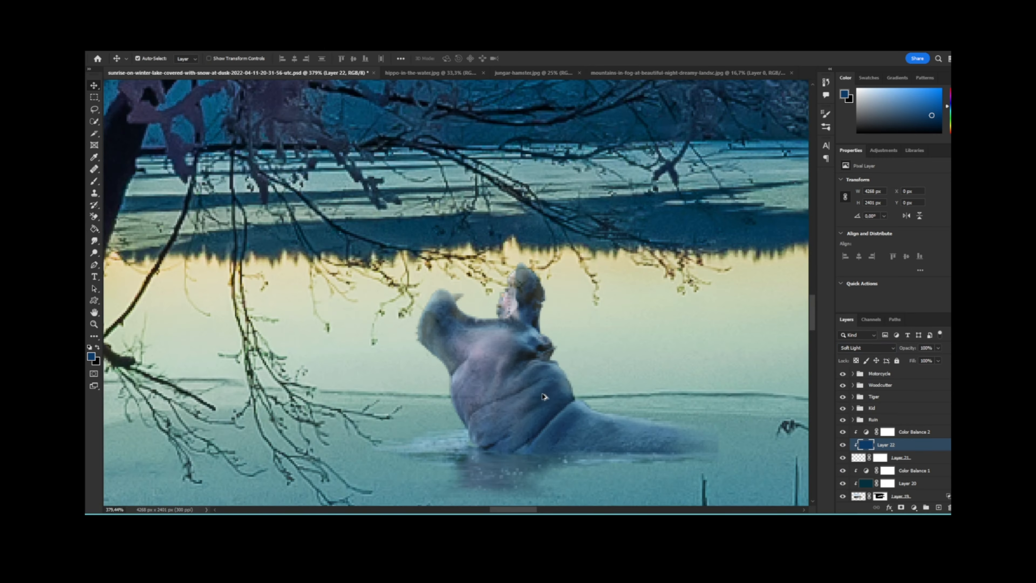
# Brush with black on the hippo layer's mask to blend its waterline and reflection into the lake.
pyautogui.click(347, 198)
pyautogui.moveTo(649, 281); pyautogui.dragTo(623, 283)
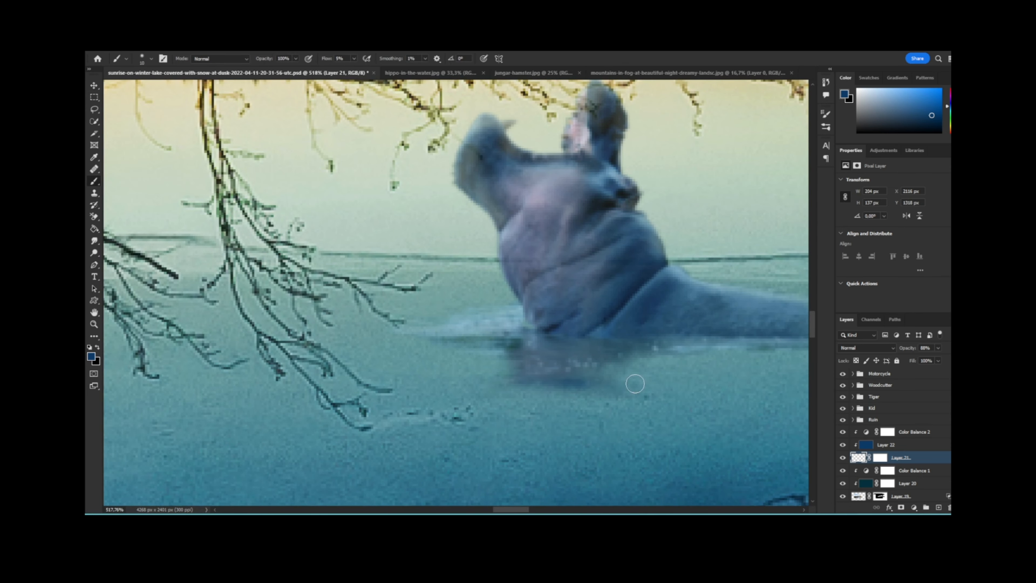
pyautogui.press('d')
pyautogui.press('x')
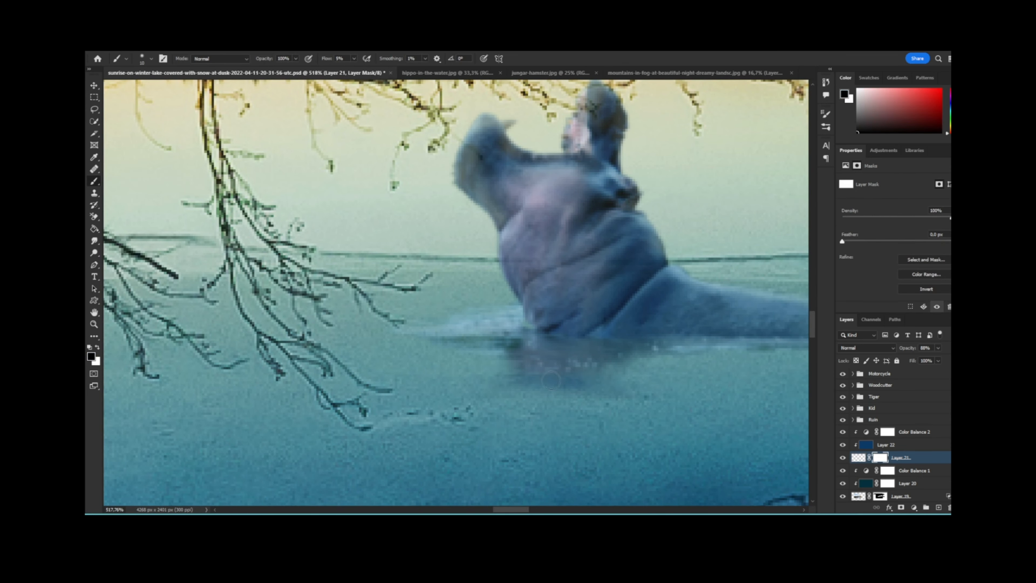
pyautogui.hscroll(5, 729, 344)
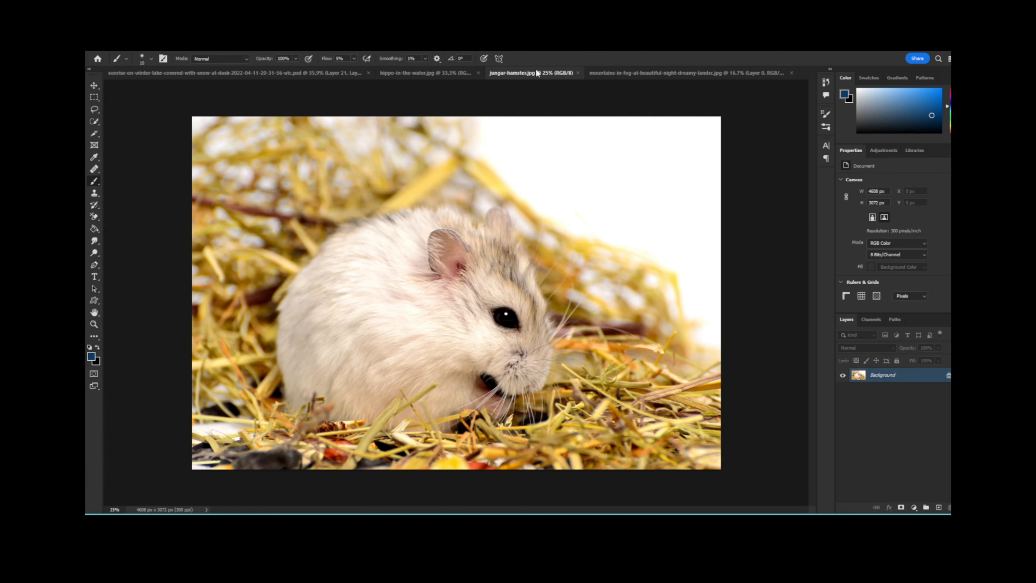
# Select the hamster in jungar-hamster.jpg and paste it into a new group named Hamster above the Motorcycle group in the lake scene.
pyautogui.click(194, 47)
pyautogui.click(205, 137)
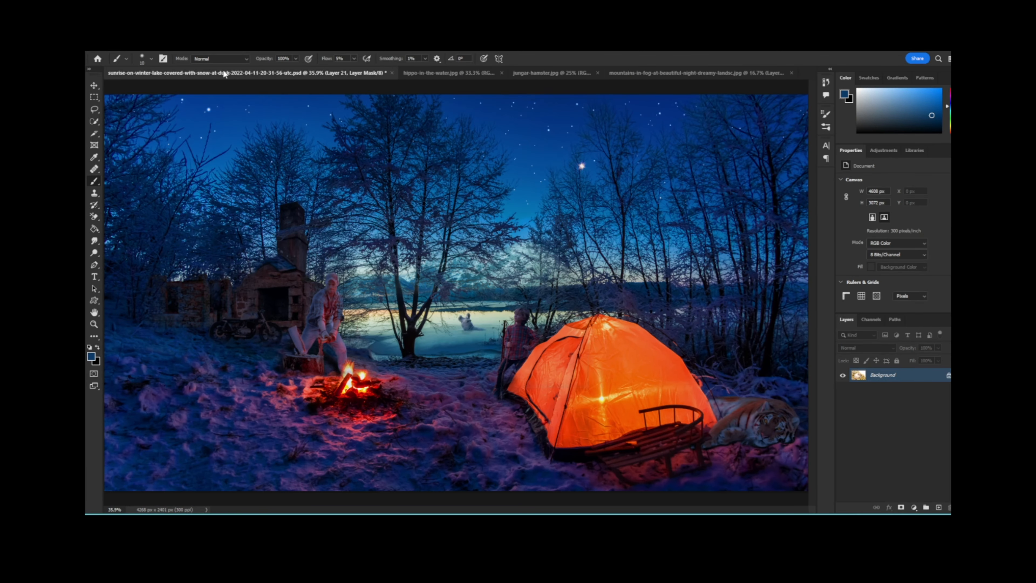
pyautogui.click(878, 374)
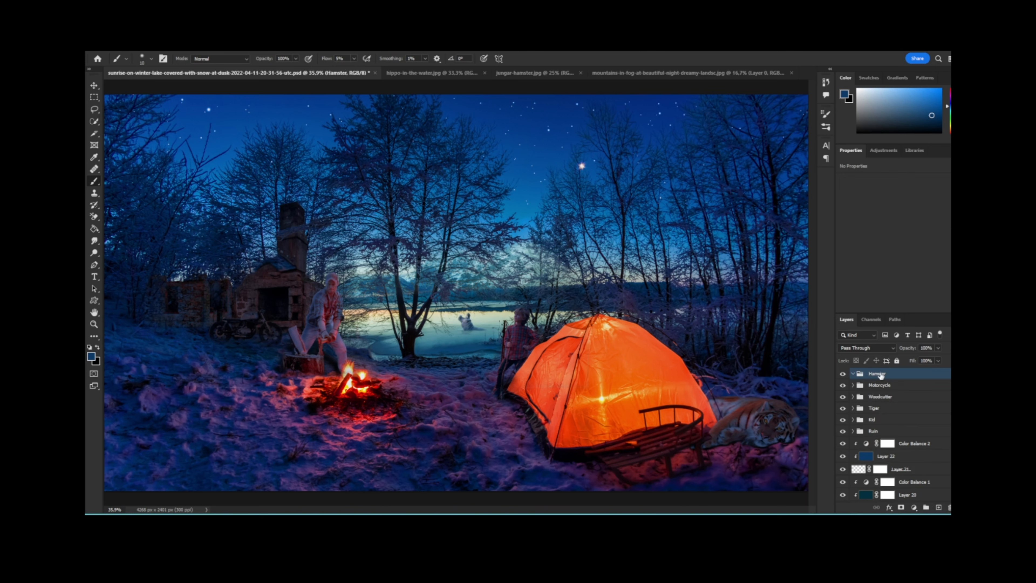
pyautogui.hotkey('ctrl', 'v')
# Flip the hamster horizontally, scale it to about 16% and position it on the side of the orange tent.
pyautogui.click(119, 47)
pyautogui.moveTo(135, 259)
pyautogui.click(248, 426)
pyautogui.hotkey('ctrl', 't')
pyautogui.moveTo(247, 127); pyautogui.dragTo(255, 133)
pyautogui.moveTo(254, 133); pyautogui.dragTo(583, 394)
pyautogui.moveTo(630, 433); pyautogui.dragTo(636, 386)
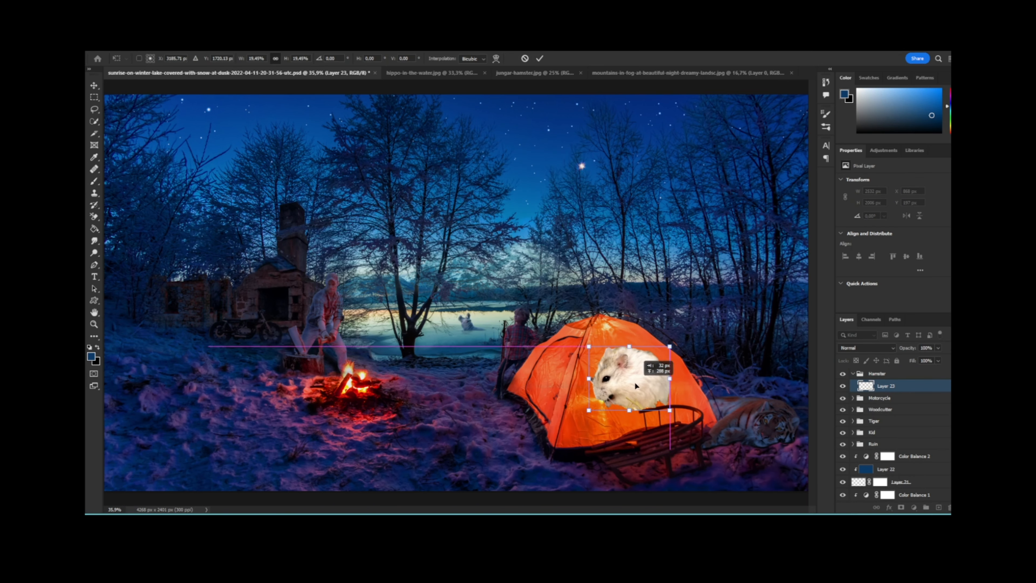
pyautogui.scroll(11, 670, 393)
pyautogui.moveTo(671, 444); pyautogui.dragTo(632, 414)
pyautogui.moveTo(519, 359)
pyautogui.mouseDown()
pyautogui.moveTo(560, 361)
pyautogui.moveTo(539, 366)
pyautogui.mouseUp()
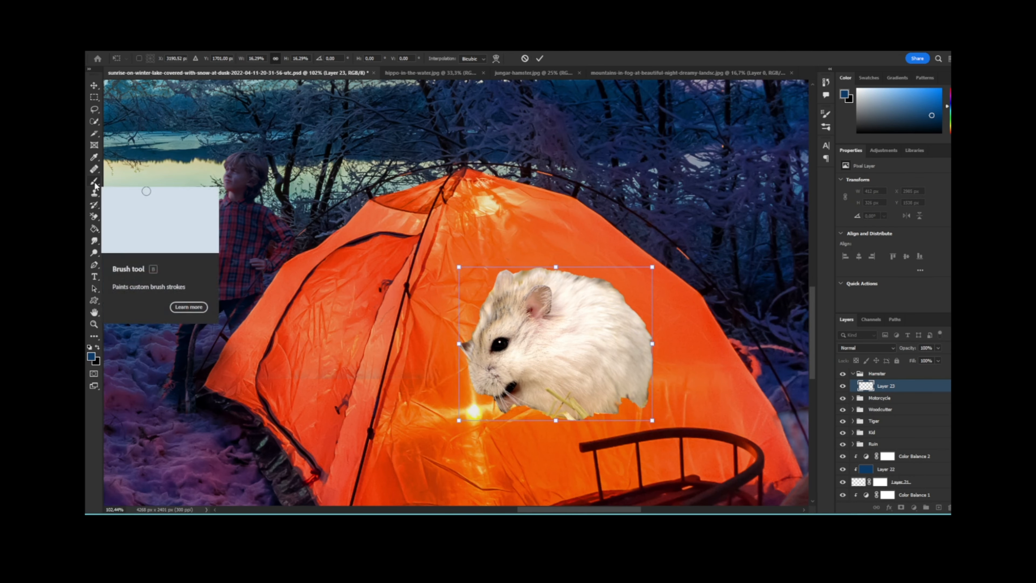
# Add a layer mask to the hamster and paint out its eye and the rim of its near ear.
pyautogui.scroll(9, 504, 354)
pyautogui.click(95, 181)
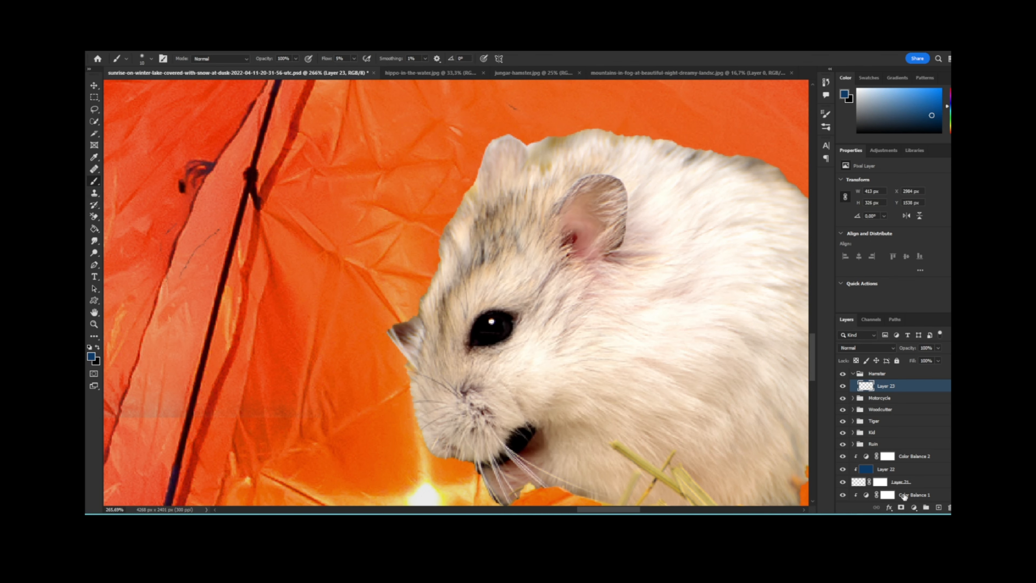
pyautogui.click(902, 508)
pyautogui.scroll(8, 487, 325)
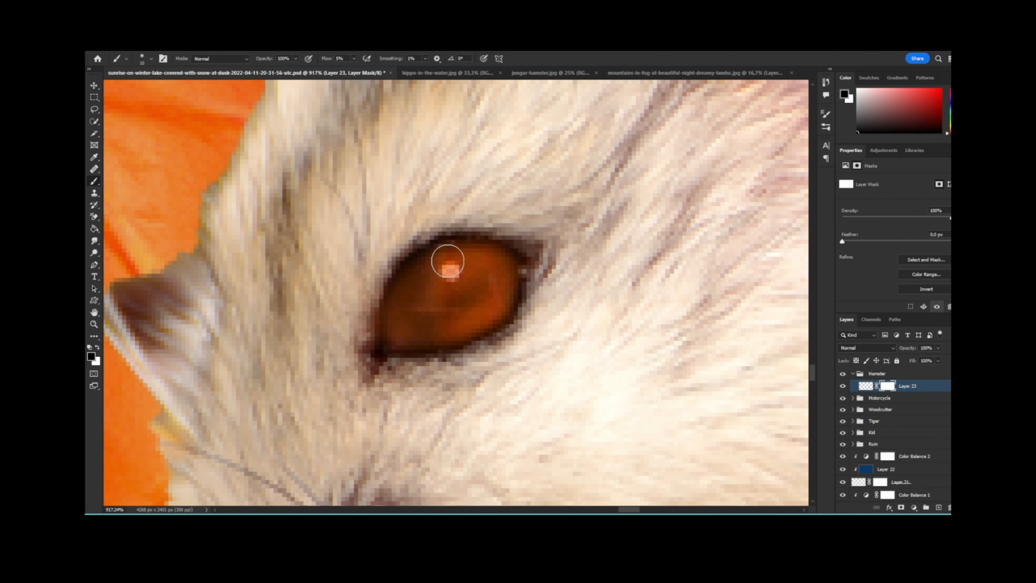
pyautogui.moveTo(377, 352); pyautogui.dragTo(431, 265)
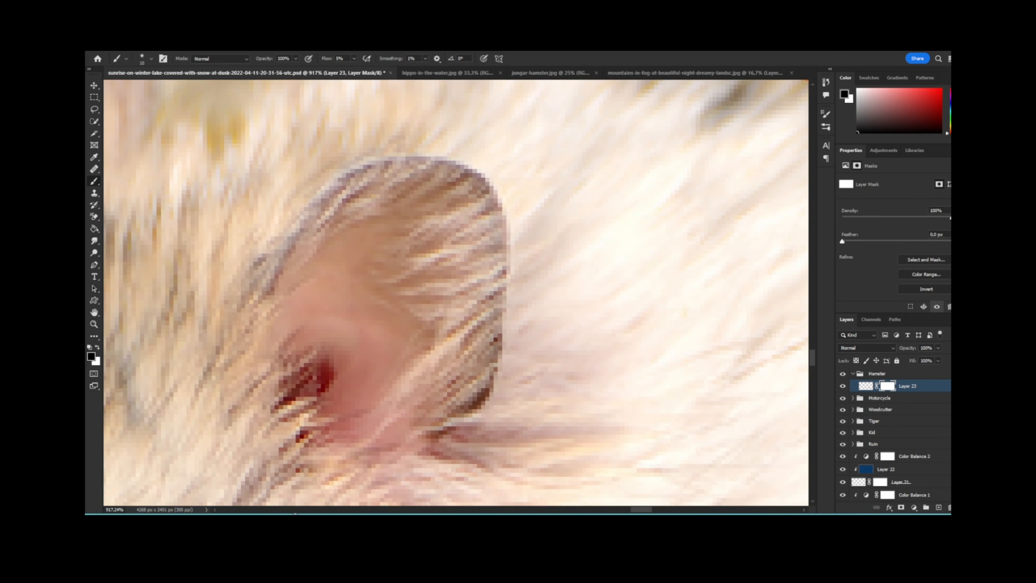
pyautogui.moveTo(473, 402)
pyautogui.mouseDown()
pyautogui.moveTo(498, 327)
pyautogui.moveTo(493, 196)
pyautogui.moveTo(289, 244)
pyautogui.moveTo(428, 168)
pyautogui.moveTo(506, 278)
pyautogui.mouseUp()
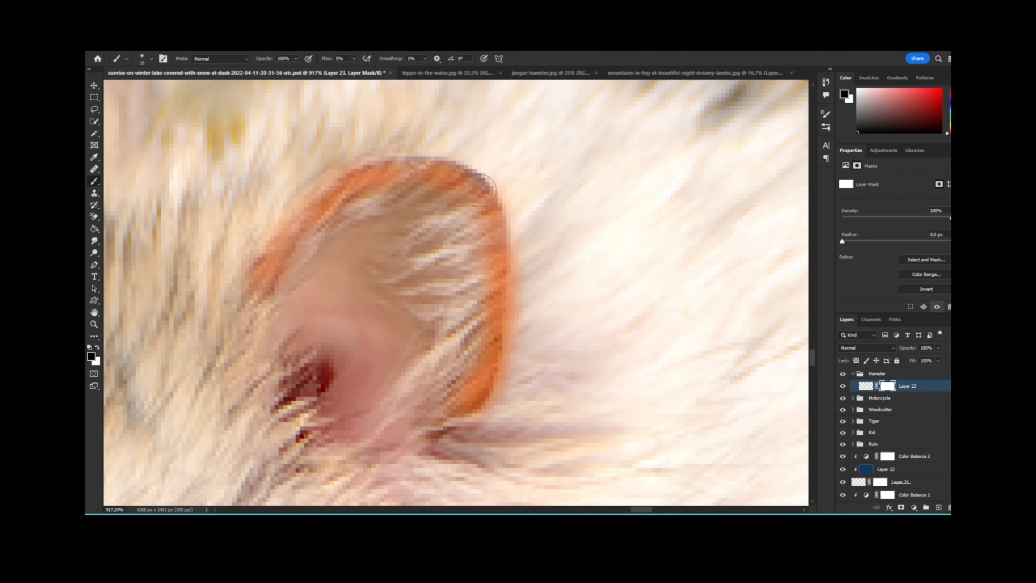
pyautogui.scroll(-12, 560, 372)
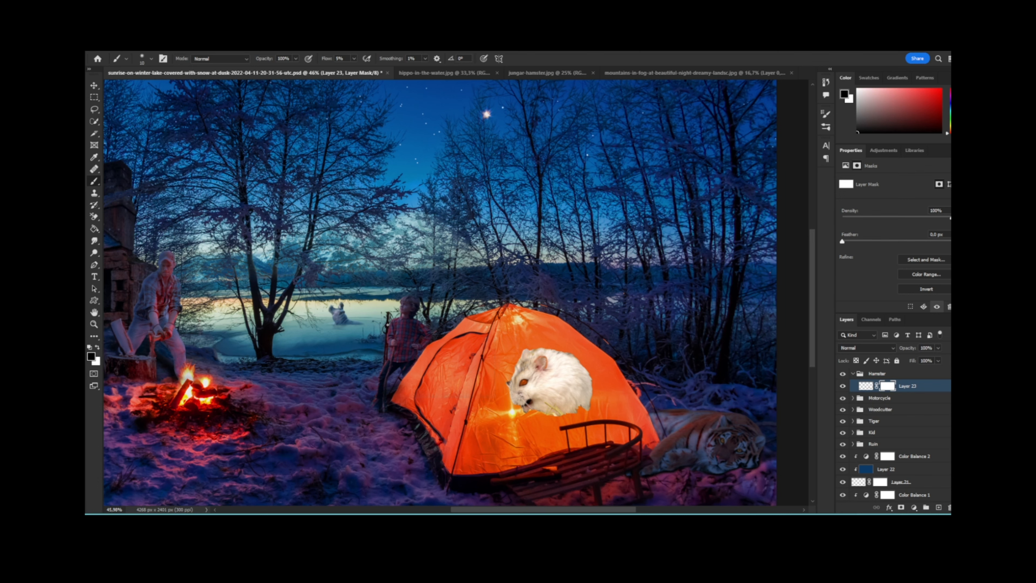
# Paint out more of the hamster's near ear and the edge of its far ear on the mask with 100% brush flow.
pyautogui.scroll(10, 550, 369)
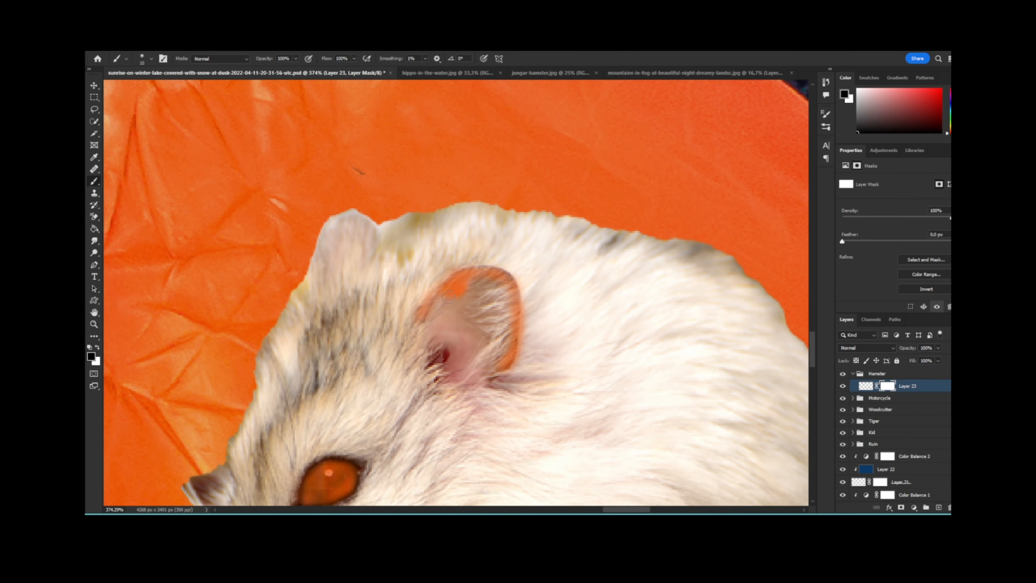
pyautogui.moveTo(448, 296); pyautogui.dragTo(419, 323)
pyautogui.moveTo(470, 276); pyautogui.dragTo(505, 367)
pyautogui.moveTo(385, 228); pyautogui.dragTo(306, 281)
pyautogui.scroll(-8, 445, 300)
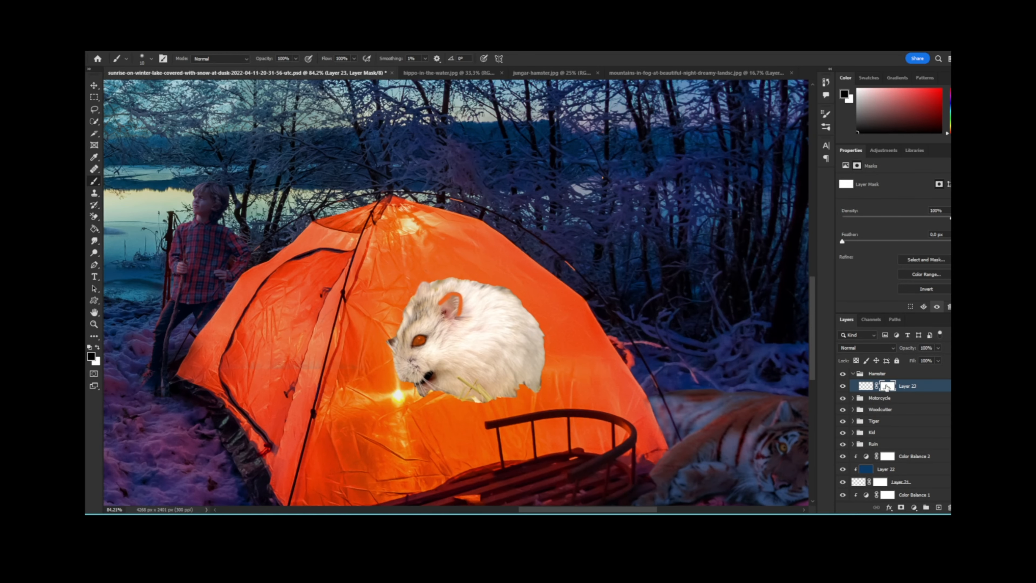
# Try painting the hamster's body solid black on the layer itself, within a quick selection of its shape.
pyautogui.click(866, 386)
pyautogui.click(96, 121)
pyautogui.moveTo(453, 332); pyautogui.dragTo(519, 347)
pyautogui.click(94, 181)
pyautogui.moveTo(488, 302)
pyautogui.mouseDown()
pyautogui.moveTo(526, 316)
pyautogui.moveTo(412, 386)
pyautogui.moveTo(424, 349)
pyautogui.mouseUp()
pyautogui.hotkey('ctrl', 'd')
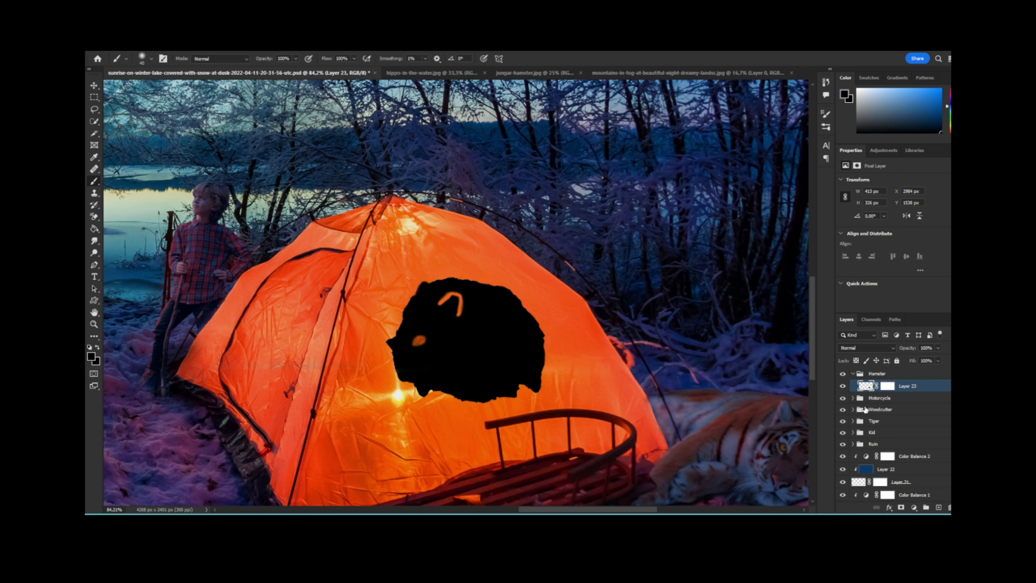
# Try adjusting the blend mode, opacity and fill of the painted hamster layer to merge it with the tent.
pyautogui.click(865, 348)
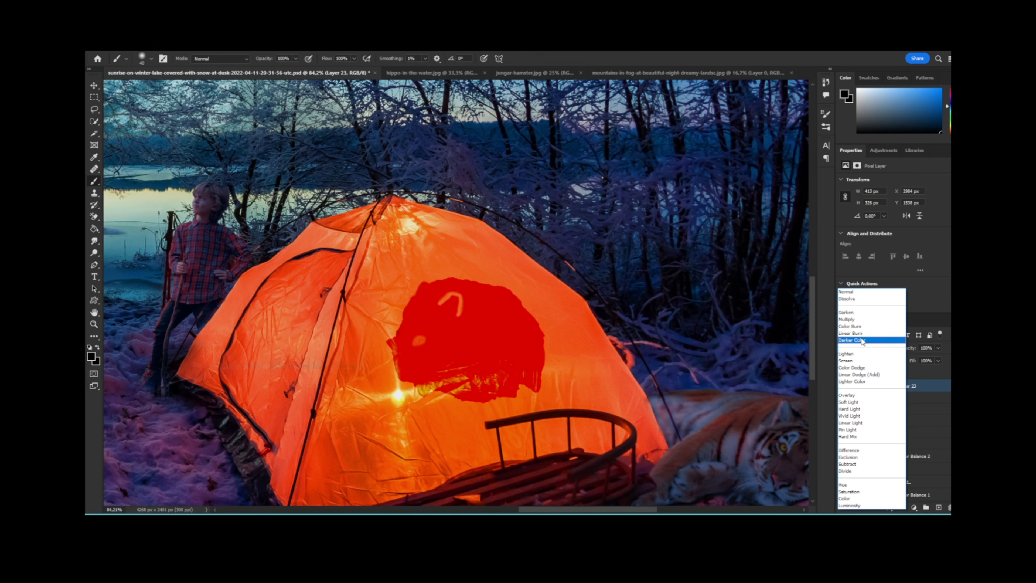
pyautogui.click(865, 292)
pyautogui.click(938, 348)
pyautogui.moveTo(938, 359)
pyautogui.mouseDown()
pyautogui.moveTo(915, 359)
pyautogui.moveTo(925, 370)
pyautogui.mouseUp()
pyautogui.click(938, 361)
pyautogui.scroll(11, 474, 403)
# Undo the solid colour painting on the hamster layer.
pyautogui.hotkey('ctrl', 'z')
pyautogui.hotkey('ctrl', 'z')
pyautogui.hotkey('ctrl', 'z')
pyautogui.scroll(-6, 515, 334)
pyautogui.scroll(5, 517, 331)
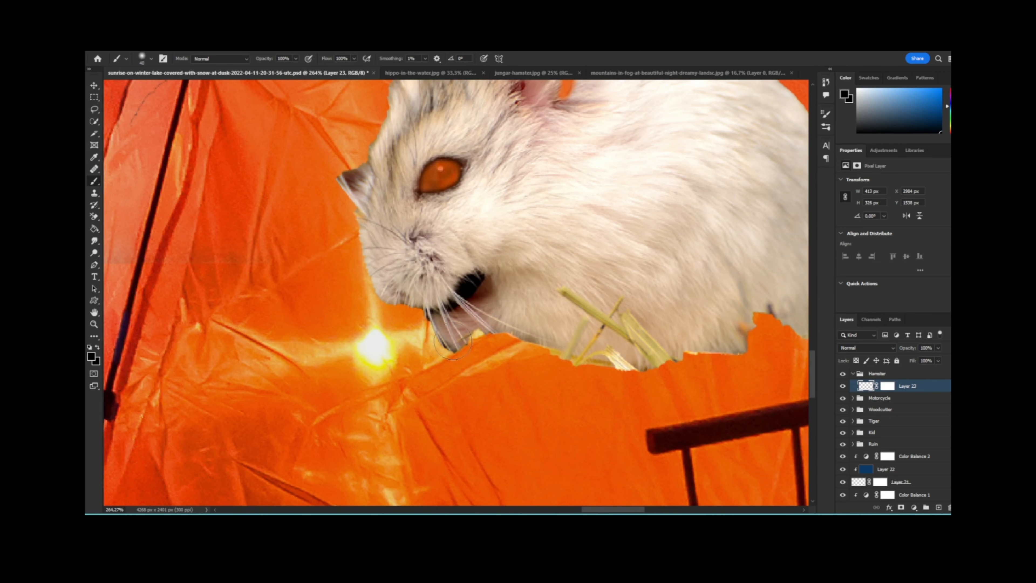
# Load the hamster layer's outline as a selection and open Select and Mask for it.
pyautogui.rightClick(910, 387)
pyautogui.click(909, 387)
pyautogui.keyDown('ctrl'); pyautogui.click(864, 385); pyautogui.keyUp('ctrl')
pyautogui.rightClick(918, 387)
pyautogui.click(191, 46)
pyautogui.click(191, 46)
pyautogui.click(213, 174)
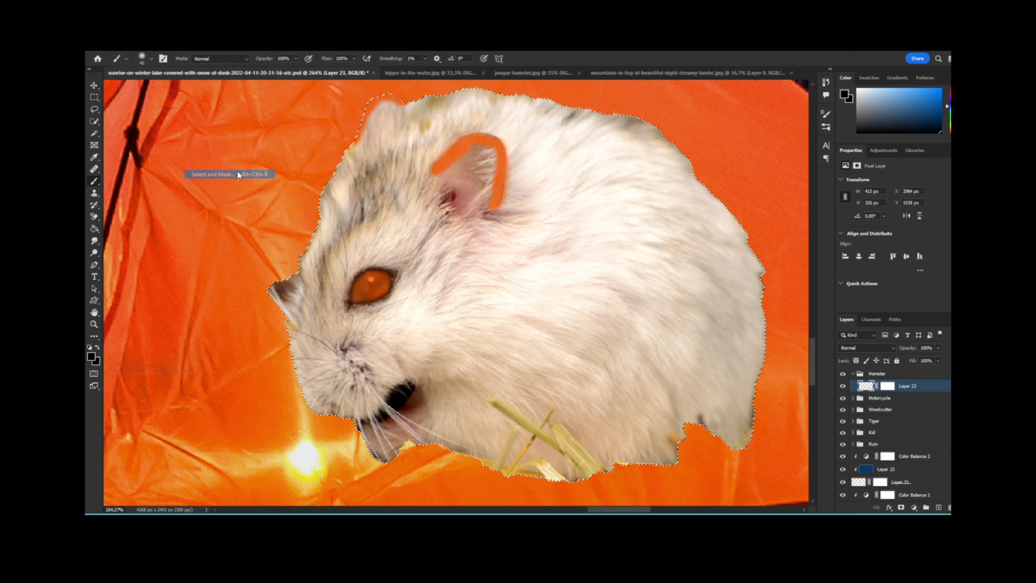
# Try refining the hamster selection's edge with a 44 px radius, strong smoothing and feathering, 99% contrast and an inward edge shift.
pyautogui.moveTo(841, 292); pyautogui.dragTo(903, 293)
pyautogui.moveTo(841, 352); pyautogui.dragTo(903, 352)
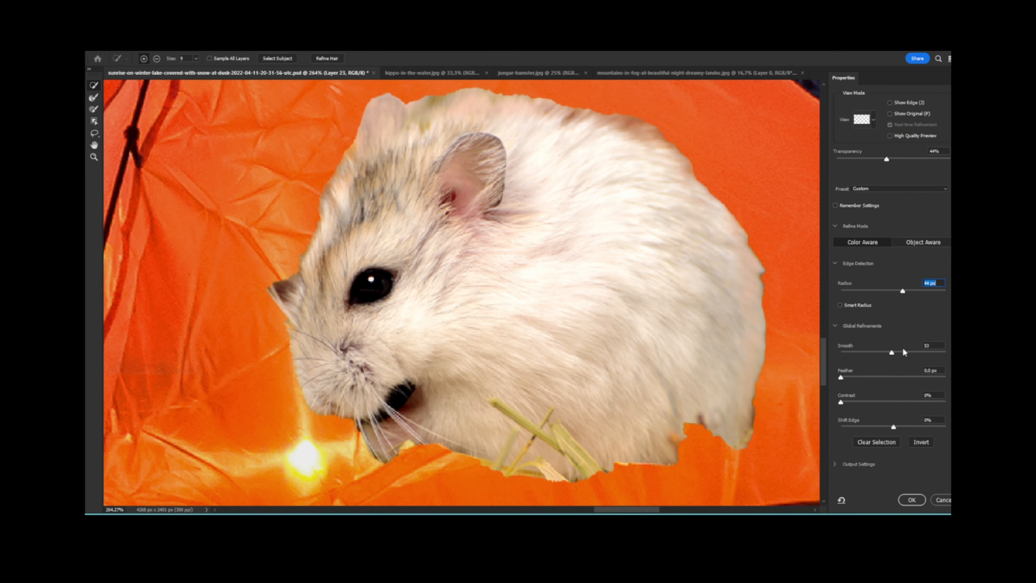
pyautogui.moveTo(841, 378); pyautogui.dragTo(932, 377)
pyautogui.moveTo(840, 402); pyautogui.dragTo(944, 402)
pyautogui.moveTo(893, 427); pyautogui.dragTo(861, 427)
pyautogui.scroll(-1, 890, 429)
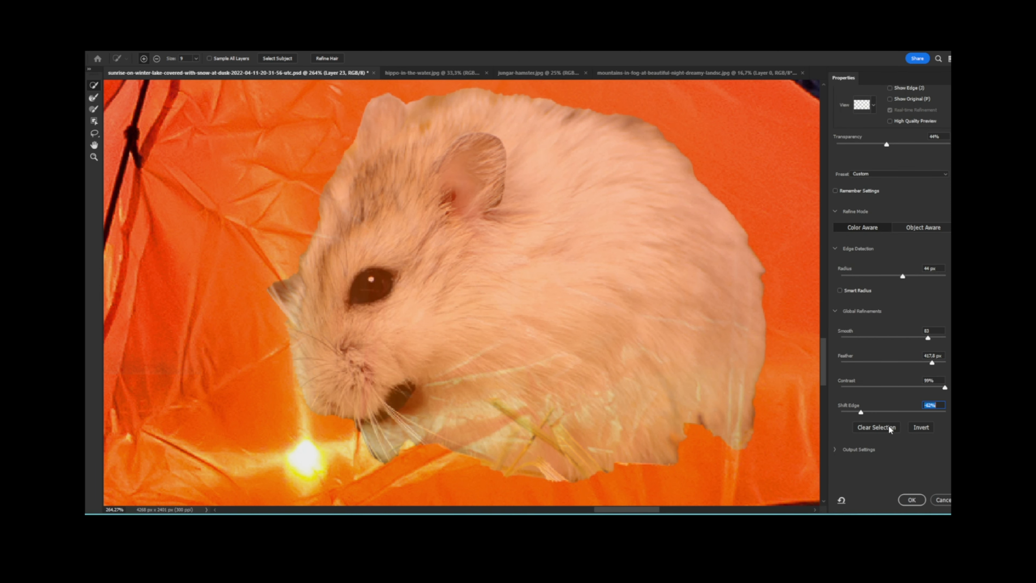
pyautogui.click(840, 291)
pyautogui.moveTo(922, 342)
pyautogui.mouseDown()
pyautogui.moveTo(849, 341)
pyautogui.moveTo(939, 340)
pyautogui.mouseUp()
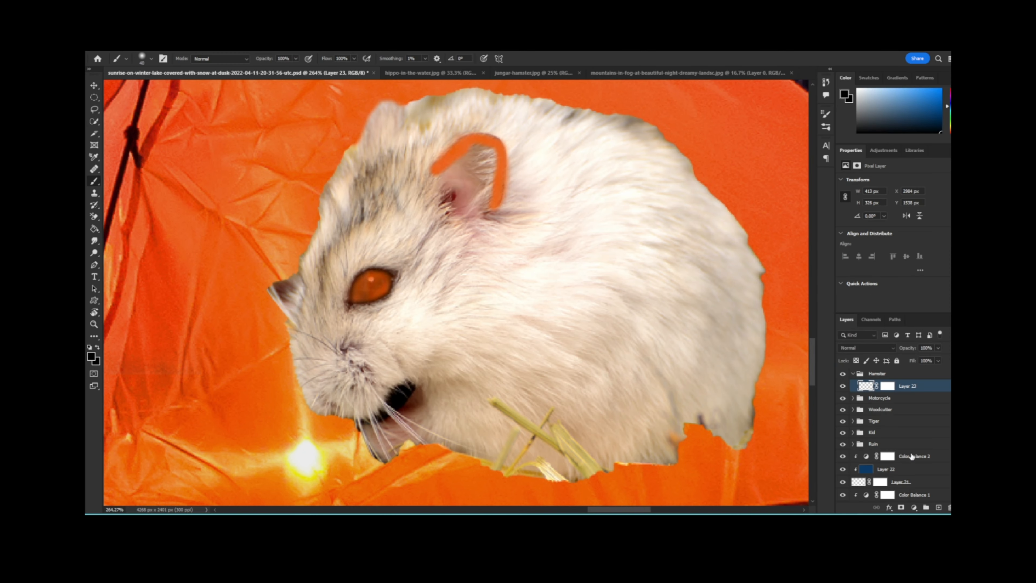
# Soften the outline of the hamster's back, belly and head on the layer mask with a low-flow brush.
pyautogui.scroll(-5, 725, 293)
pyautogui.moveTo(324, 62); pyautogui.dragTo(326, 62)
pyautogui.scroll(12, 715, 395)
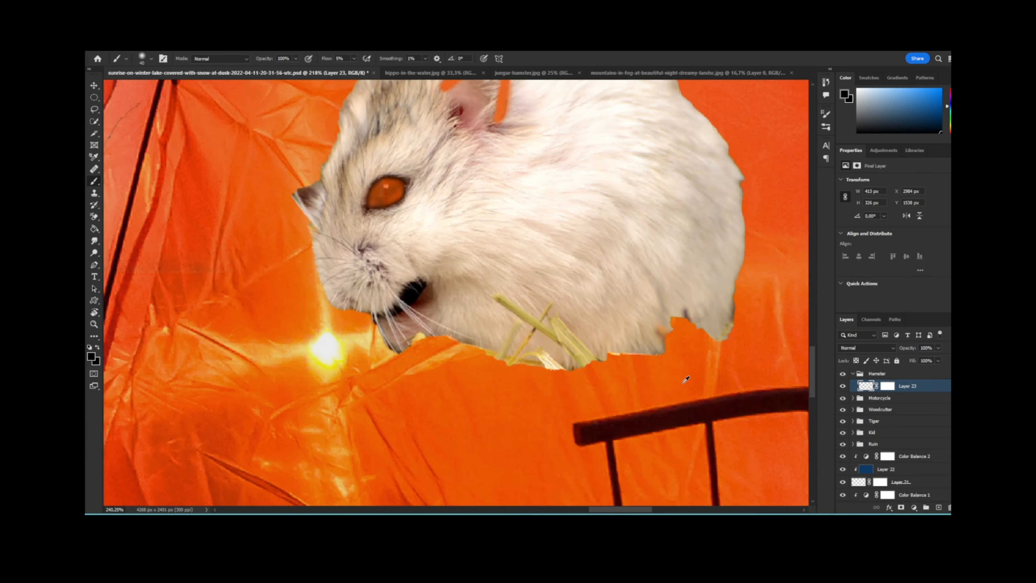
pyautogui.click(888, 386)
pyautogui.moveTo(653, 348)
pyautogui.mouseDown()
pyautogui.moveTo(449, 349)
pyautogui.moveTo(474, 349)
pyautogui.mouseUp()
pyautogui.moveTo(598, 310)
pyautogui.mouseDown()
pyautogui.moveTo(712, 294)
pyautogui.moveTo(765, 220)
pyautogui.moveTo(763, 228)
pyautogui.mouseUp()
pyautogui.moveTo(757, 152)
pyautogui.mouseDown()
pyautogui.moveTo(476, 313)
pyautogui.moveTo(483, 369)
pyautogui.moveTo(453, 167)
pyautogui.mouseUp()
pyautogui.moveTo(446, 156)
pyautogui.mouseDown()
pyautogui.moveTo(659, 298)
pyautogui.moveTo(314, 158)
pyautogui.moveTo(551, 184)
pyautogui.moveTo(624, 235)
pyautogui.moveTo(674, 314)
pyautogui.mouseUp()
pyautogui.moveTo(308, 223); pyautogui.dragTo(675, 145)
pyautogui.moveTo(523, 114)
pyautogui.mouseDown()
pyautogui.moveTo(420, 338)
pyautogui.moveTo(483, 206)
pyautogui.mouseUp()
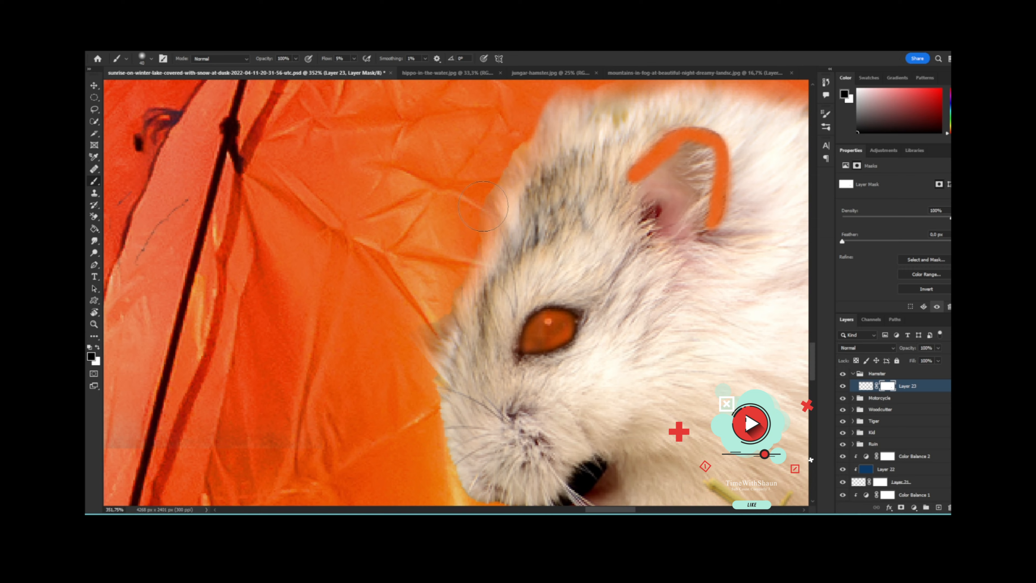
# Blend the edges of the hamster's face and muzzle into the tent on the layer mask.
pyautogui.moveTo(438, 435); pyautogui.dragTo(389, 259)
pyautogui.moveTo(414, 304)
pyautogui.mouseDown()
pyautogui.moveTo(420, 339)
pyautogui.moveTo(416, 300)
pyautogui.mouseUp()
pyautogui.moveTo(506, 362)
pyautogui.mouseDown()
pyautogui.moveTo(547, 365)
pyautogui.moveTo(502, 357)
pyautogui.mouseUp()
pyautogui.scroll(-8, 614, 362)
pyautogui.scroll(4, 747, 373)
pyautogui.moveTo(546, 248); pyautogui.dragTo(416, 320)
pyautogui.scroll(-2, 416, 319)
# Load the hamster layer's outline as a selection and try filling its body with dark navy using the Paint Bucket.
pyautogui.click(866, 385)
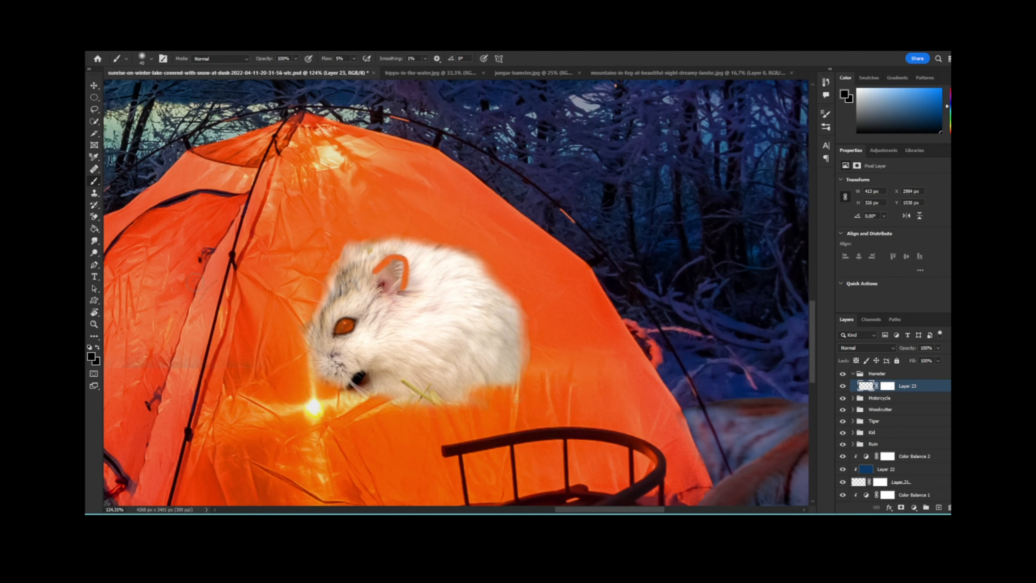
pyautogui.moveTo(470, 275)
pyautogui.mouseDown()
pyautogui.moveTo(434, 255)
pyautogui.moveTo(431, 272)
pyautogui.moveTo(489, 319)
pyautogui.moveTo(470, 394)
pyautogui.mouseUp()
pyautogui.hotkey('ctrl', 'z')
pyautogui.keyDown('ctrl'); pyautogui.click(866, 385); pyautogui.keyUp('ctrl')
pyautogui.press('g')
pyautogui.click(472, 313)
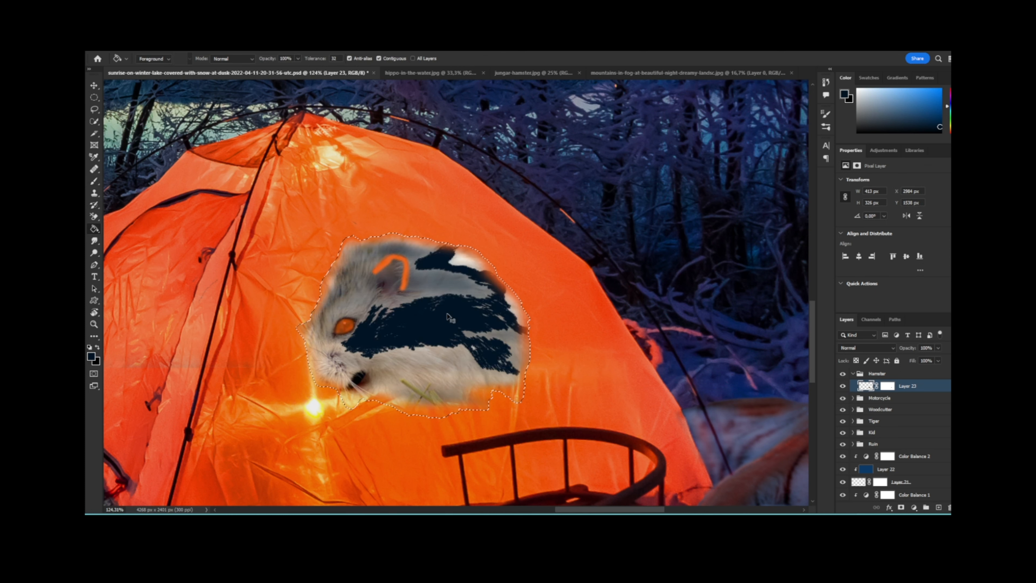
# Compare the Paint Bucket fills by stepping through the history, and undo them on the hamster layer.
pyautogui.hotkey('ctrl', 'z')
pyautogui.hotkey('ctrl', 'z')
pyautogui.hotkey('ctrl', 'z')
pyautogui.hotkey('ctrl', 'z')
pyautogui.hotkey('ctrl', 'shift', 'z')
pyautogui.hotkey('ctrl', 'shift', 'z')
pyautogui.hotkey('ctrl', 'shift', 'z')
pyautogui.hotkey('ctrl', 'shift', 'z')
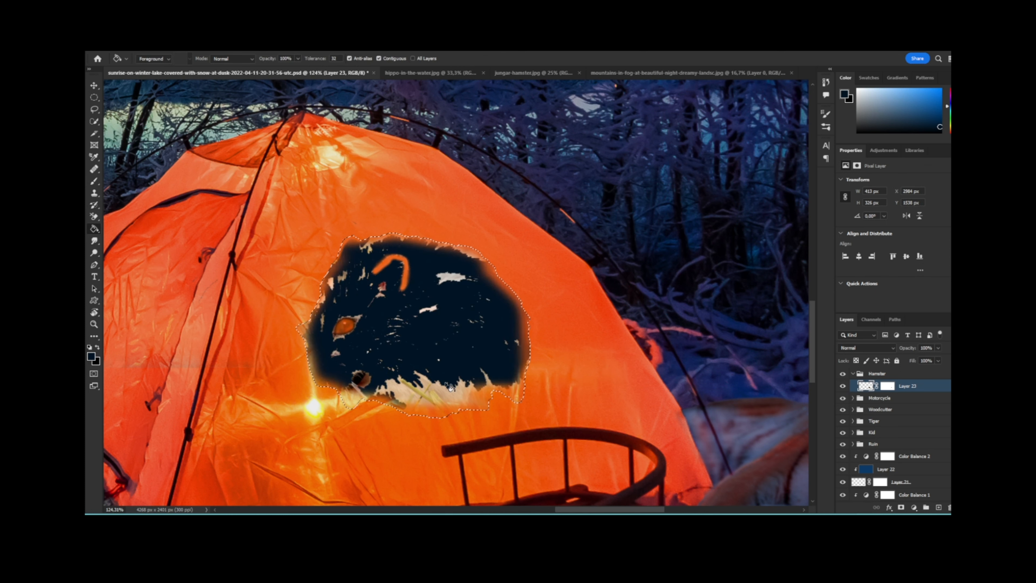
pyautogui.hotkey('ctrl', 'z')
pyautogui.hotkey('ctrl', 'z')
pyautogui.hotkey('ctrl', 'z')
# Paint the hamster's body solid dark navy within its selection and set the layer's blend mode to Multiply.
pyautogui.press('b')
pyautogui.moveTo(486, 292)
pyautogui.mouseDown()
pyautogui.moveTo(342, 281)
pyautogui.moveTo(506, 304)
pyautogui.moveTo(360, 406)
pyautogui.mouseUp()
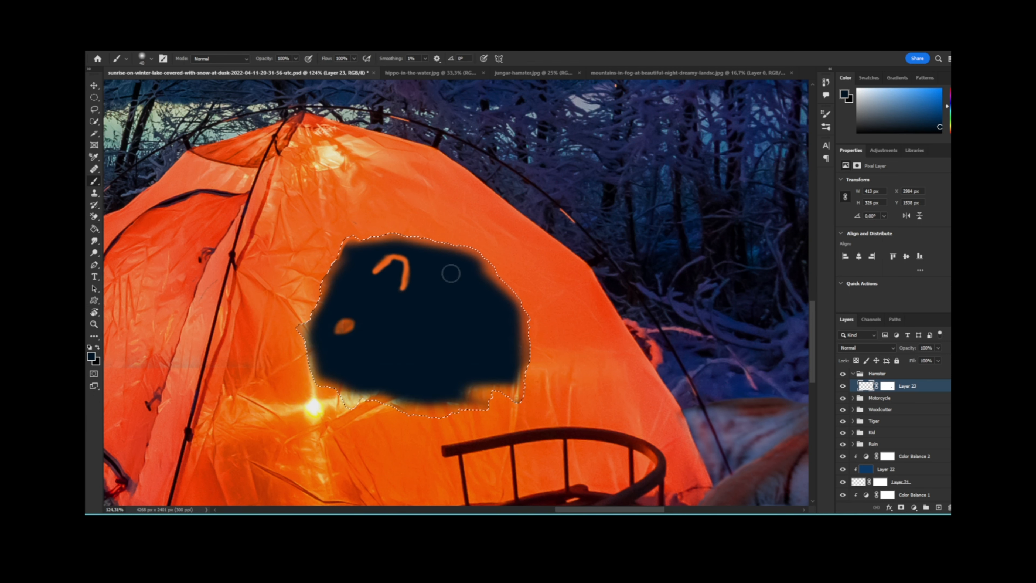
pyautogui.click(865, 348)
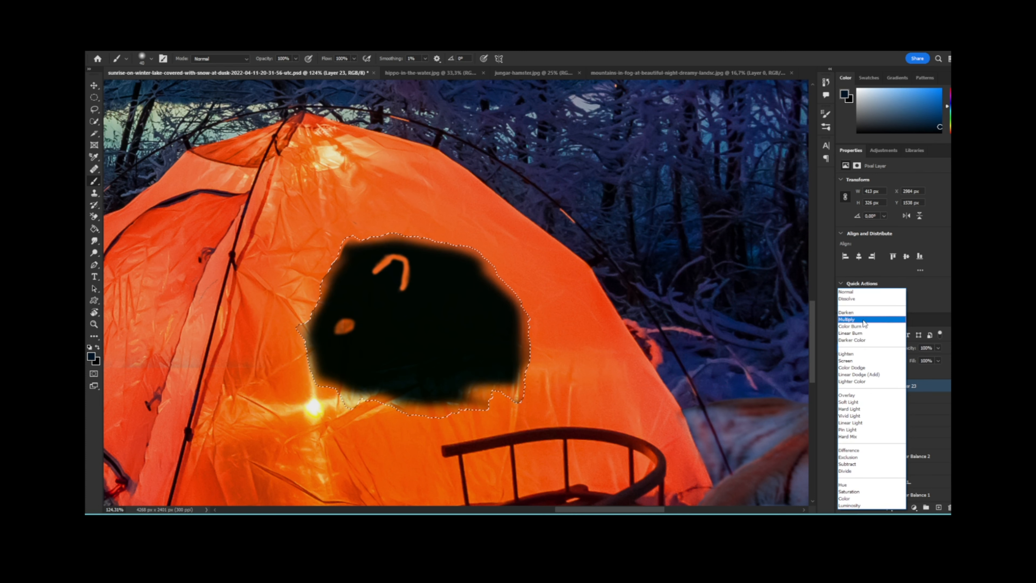
pyautogui.click(847, 319)
# Shape the dark hamster silhouette on its mask, hollowing the neck and evening out the back and belly with soft edges.
pyautogui.click(888, 386)
pyautogui.scroll(10, 527, 278)
pyautogui.moveTo(286, 146); pyautogui.dragTo(596, 189)
pyautogui.moveTo(412, 220)
pyautogui.mouseDown()
pyautogui.moveTo(206, 430)
pyautogui.moveTo(392, 250)
pyautogui.mouseUp()
pyautogui.moveTo(427, 167)
pyautogui.mouseDown()
pyautogui.moveTo(374, 257)
pyautogui.moveTo(432, 441)
pyautogui.mouseUp()
pyautogui.moveTo(679, 347); pyautogui.dragTo(414, 153)
pyautogui.moveTo(480, 298); pyautogui.dragTo(726, 296)
pyautogui.moveTo(742, 188)
pyautogui.mouseDown()
pyautogui.moveTo(498, 327)
pyautogui.moveTo(494, 163)
pyautogui.mouseUp()
pyautogui.moveTo(538, 187); pyautogui.dragTo(649, 336)
pyautogui.scroll(-10, 386, 329)
pyautogui.moveTo(301, 417)
pyautogui.mouseDown()
pyautogui.moveTo(461, 399)
pyautogui.moveTo(464, 338)
pyautogui.mouseUp()
pyautogui.moveTo(428, 278)
pyautogui.mouseDown()
pyautogui.moveTo(369, 260)
pyautogui.moveTo(435, 292)
pyautogui.mouseUp()
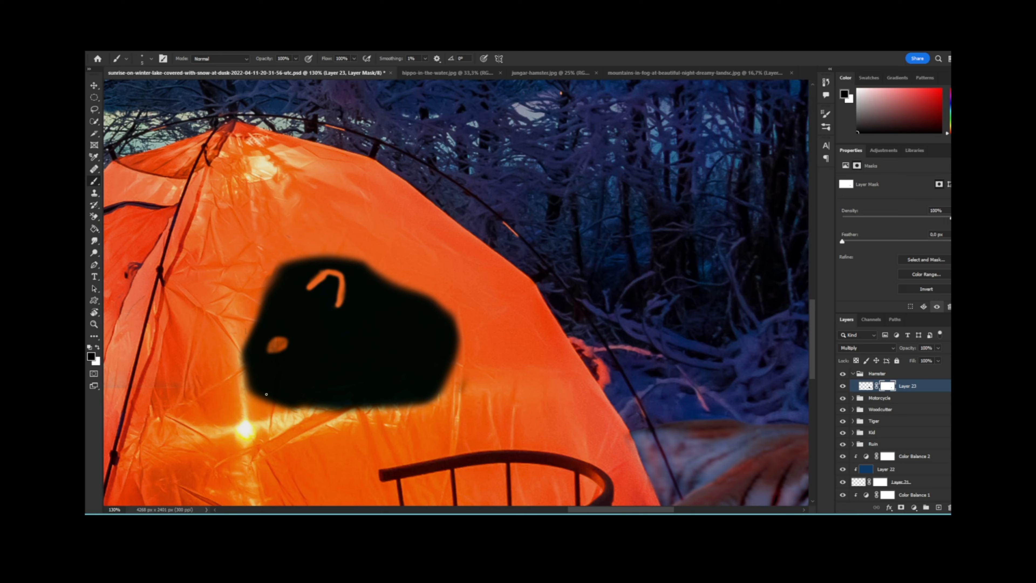
# Try painting thin curved whiskers into the hamster's mask beside the muzzle at full brush flow.
pyautogui.scroll(15, 266, 394)
pyautogui.moveTo(305, 312)
pyautogui.mouseDown()
pyautogui.moveTo(486, 388)
pyautogui.moveTo(531, 452)
pyautogui.mouseUp()
pyautogui.moveTo(303, 339)
pyautogui.mouseDown()
pyautogui.moveTo(451, 454)
pyautogui.moveTo(408, 458)
pyautogui.mouseUp()
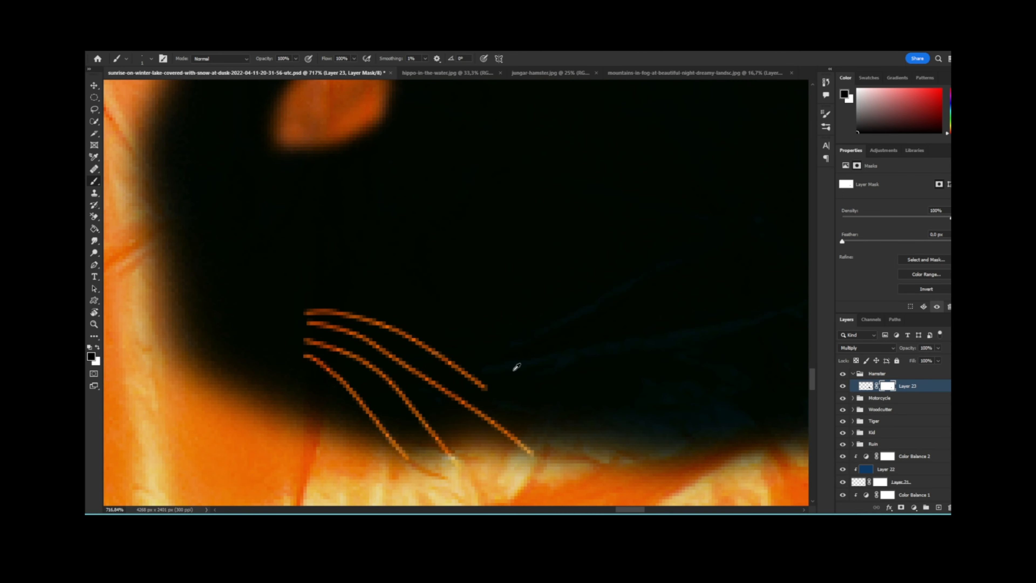
pyautogui.scroll(-12, 517, 366)
pyautogui.scroll(20, 475, 363)
pyautogui.hotkey('ctrl', 'z')
pyautogui.hotkey('ctrl', 'z')
pyautogui.hotkey('ctrl', 'z')
pyautogui.hotkey('ctrl', 'z')
# Set the brush flow to 50% and try a second set of fainter whiskers on the hamster's mask.
pyautogui.click(322, 61)
pyautogui.write('50')
pyautogui.press('Return')
pyautogui.scroll(-15, 484, 292)
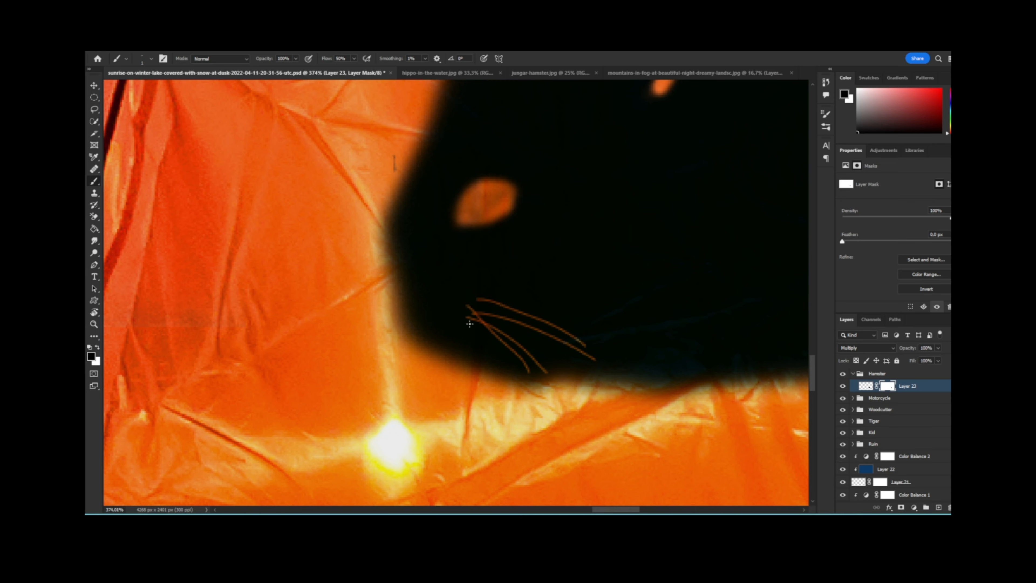
pyautogui.moveTo(470, 324); pyautogui.dragTo(562, 355)
pyautogui.scroll(-12, 559, 372)
pyautogui.hotkey('ctrl', 'z')
pyautogui.hotkey('ctrl', 'z')
pyautogui.hotkey('ctrl', 'z')
pyautogui.hotkey('ctrl', 'z')
pyautogui.hotkey('ctrl', 'z')
# Paint four thin curved whiskers and a small soft nose into the hamster's layer mask.
pyautogui.scroll(16, 565, 368)
pyautogui.moveTo(397, 291); pyautogui.dragTo(606, 360)
pyautogui.moveTo(397, 308)
pyautogui.mouseDown()
pyautogui.moveTo(461, 310)
pyautogui.moveTo(620, 380)
pyautogui.mouseUp()
pyautogui.moveTo(399, 325); pyautogui.dragTo(576, 380)
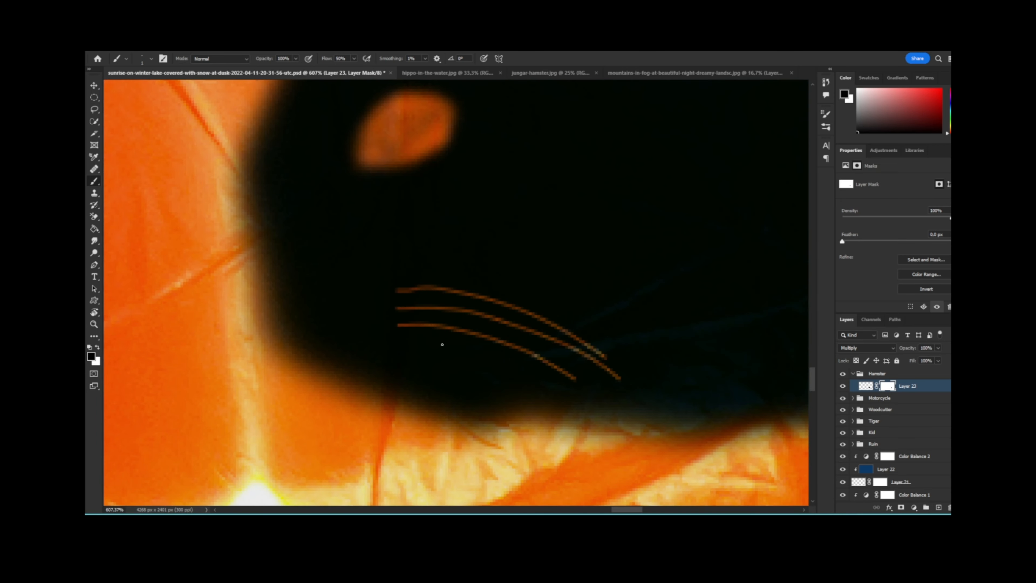
pyautogui.scroll(-12, 442, 344)
pyautogui.scroll(9, 428, 359)
pyautogui.scroll(6, 460, 365)
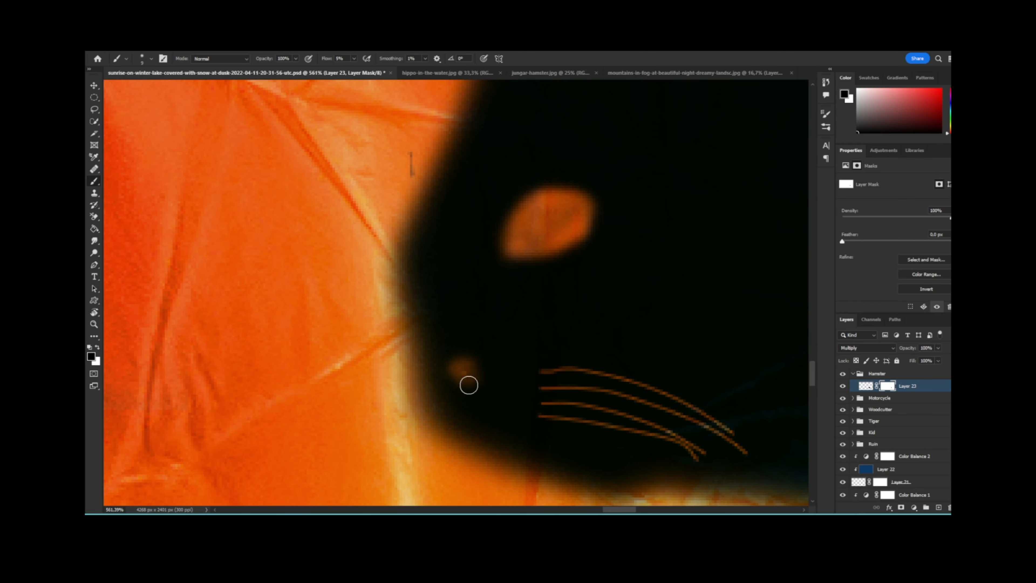
pyautogui.scroll(-7, 493, 365)
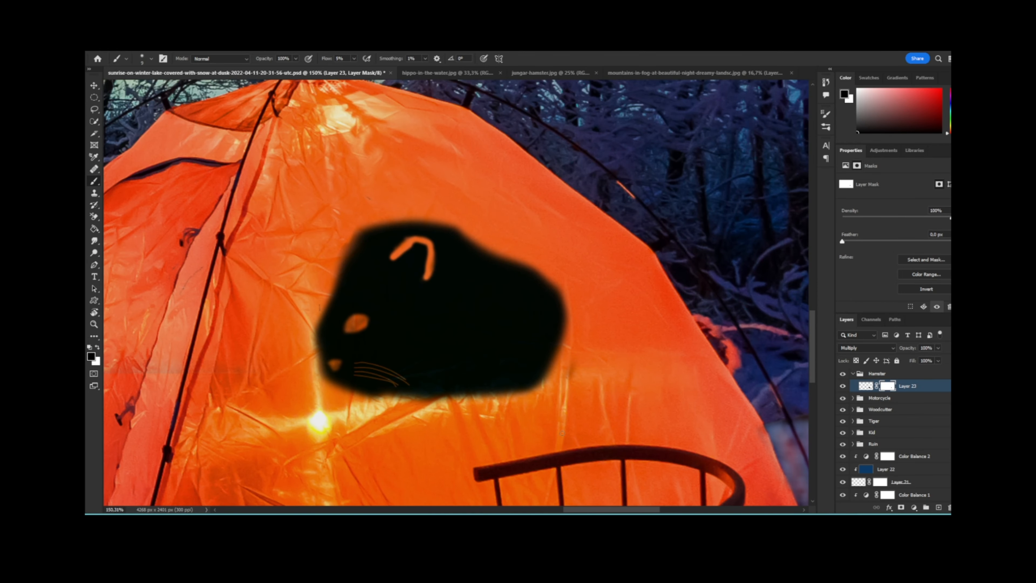
# Draw an elliptical selection around the hamster silhouette and convert it to a work path.
pyautogui.click(94, 98)
pyautogui.moveTo(432, 321); pyautogui.dragTo(580, 448)
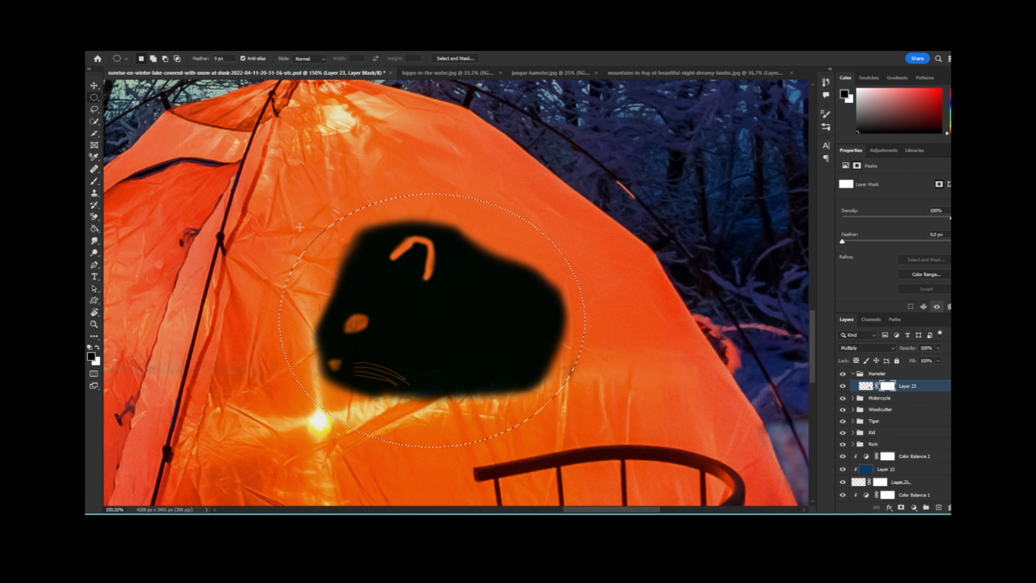
pyautogui.rightClick(314, 240)
pyautogui.click(323, 285)
pyautogui.press('Return')
# Try stroking the elliptical path around the hamster with the layer mask targeted.
pyautogui.rightClick(329, 229)
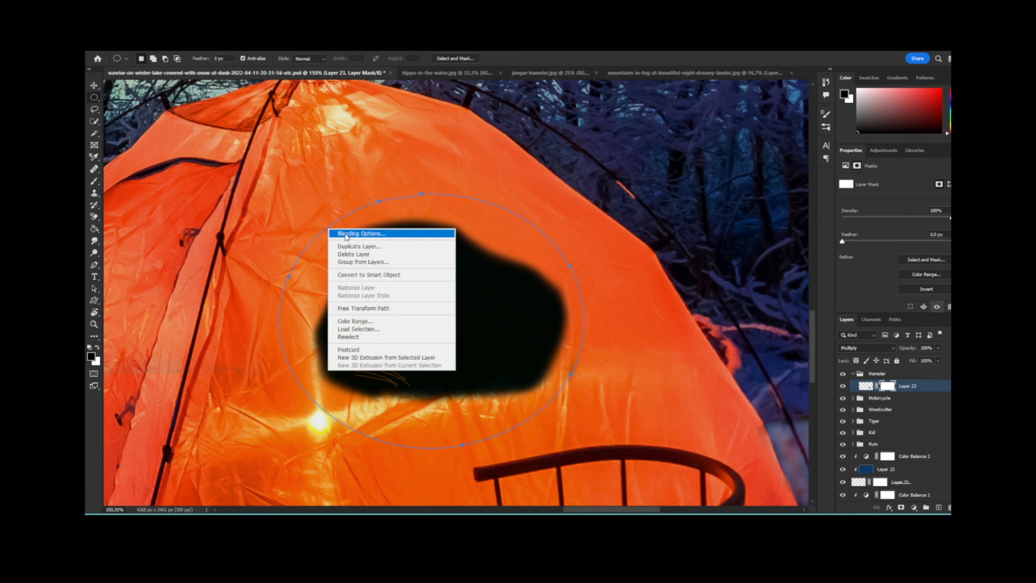
pyautogui.rightClick(379, 203)
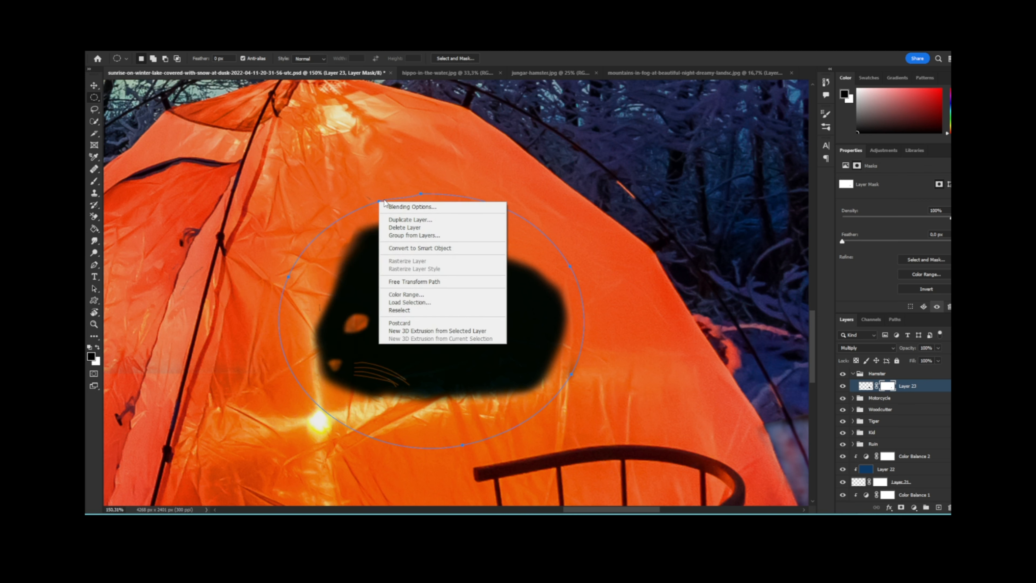
pyautogui.click(94, 266)
pyautogui.rightClick(380, 202)
pyautogui.click(426, 278)
pyautogui.click(583, 189)
# Target the hamster layer's pixels and stroke the elliptical path with the 9 px soft round brush.
pyautogui.click(867, 387)
pyautogui.rightClick(394, 199)
pyautogui.click(551, 246)
pyautogui.rightClick(420, 193)
pyautogui.click(461, 270)
pyautogui.click(504, 236)
pyautogui.click(94, 181)
pyautogui.rightClick(441, 194)
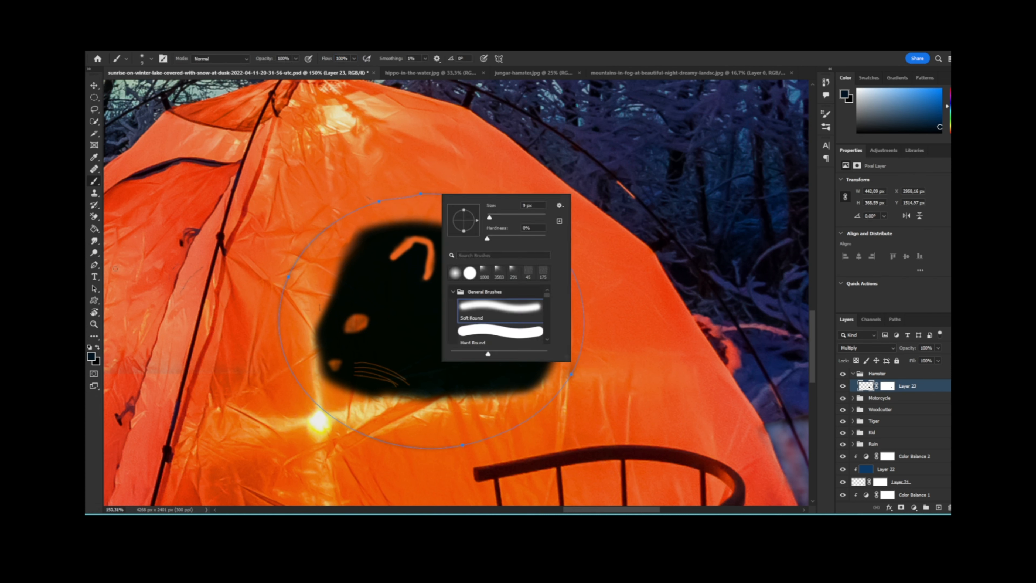
pyautogui.press('p')
pyautogui.rightClick(427, 196)
pyautogui.click(468, 270)
pyautogui.press('b')
# Target the hamster's layer mask and delete the elliptical work path.
pyautogui.click(888, 386)
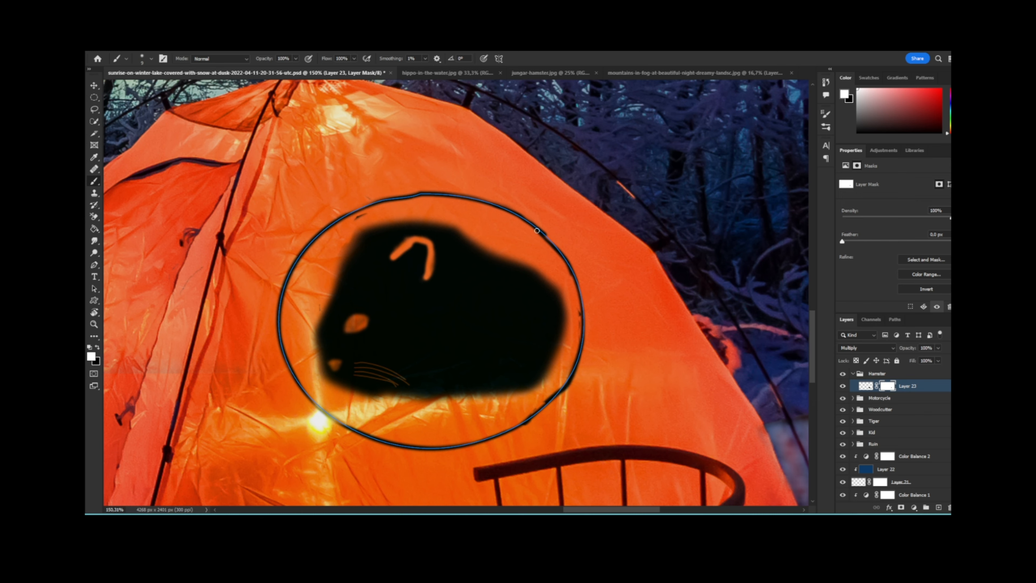
pyautogui.scroll(3, 583, 315)
pyautogui.press('p')
pyautogui.rightClick(138, 176)
pyautogui.click(160, 191)
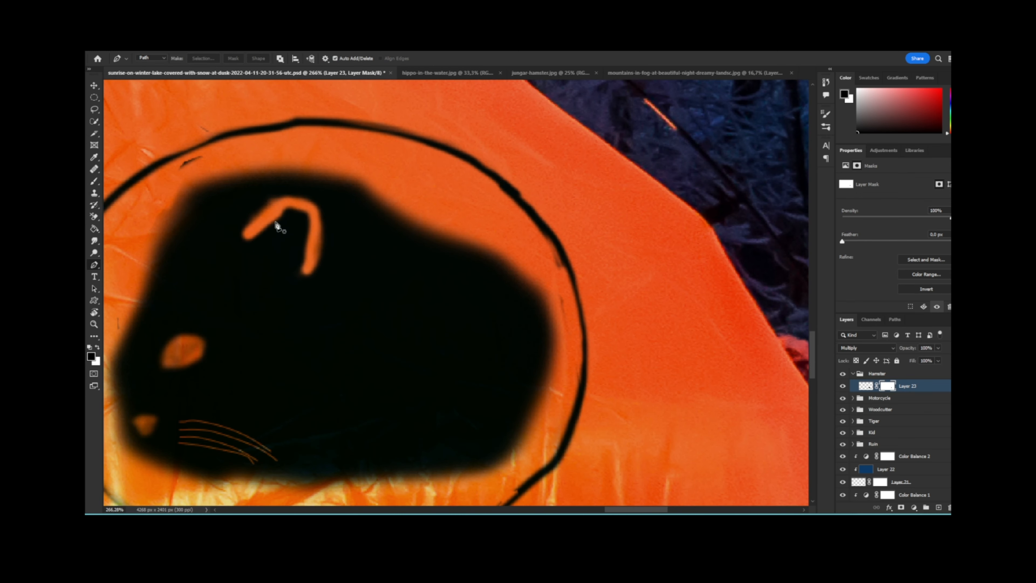
# Fade parts of the ring on the mask with a low-flow brush and set the hamster layer's opacity to 89%.
pyautogui.scroll(-5, 300, 315)
pyautogui.click(94, 183)
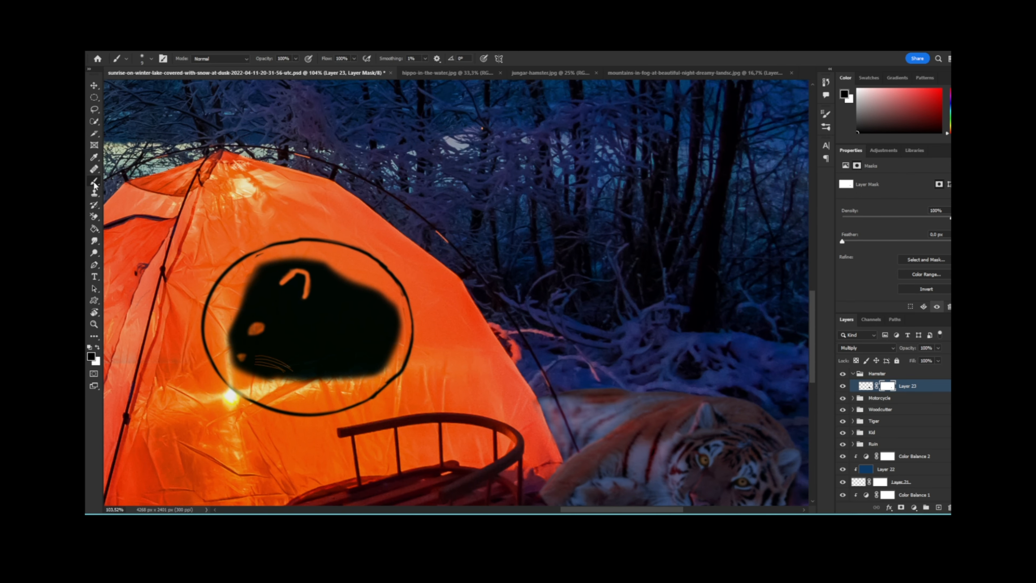
pyautogui.scroll(3, 227, 403)
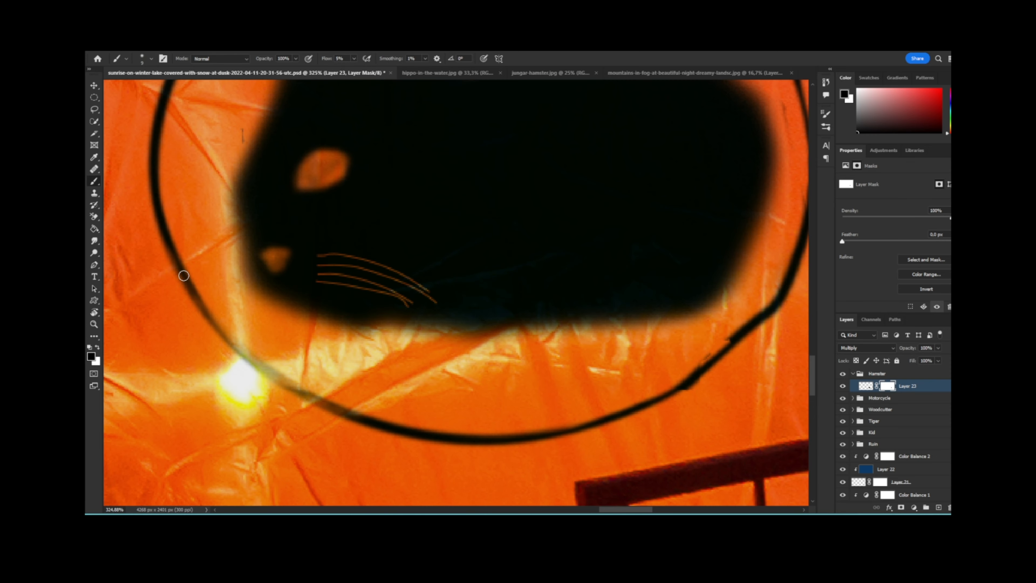
pyautogui.scroll(-3, 372, 366)
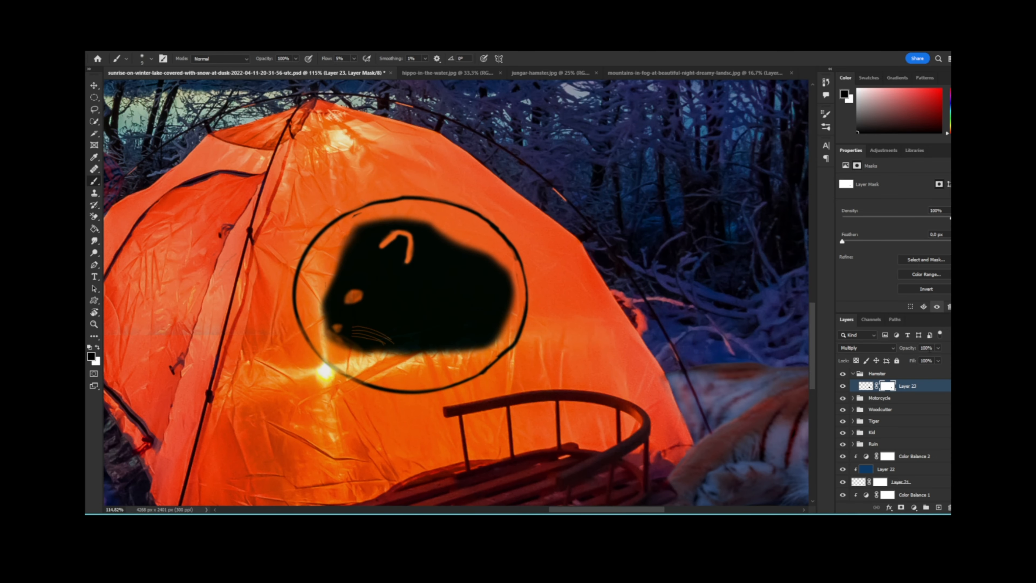
pyautogui.moveTo(939, 348); pyautogui.dragTo(935, 360)
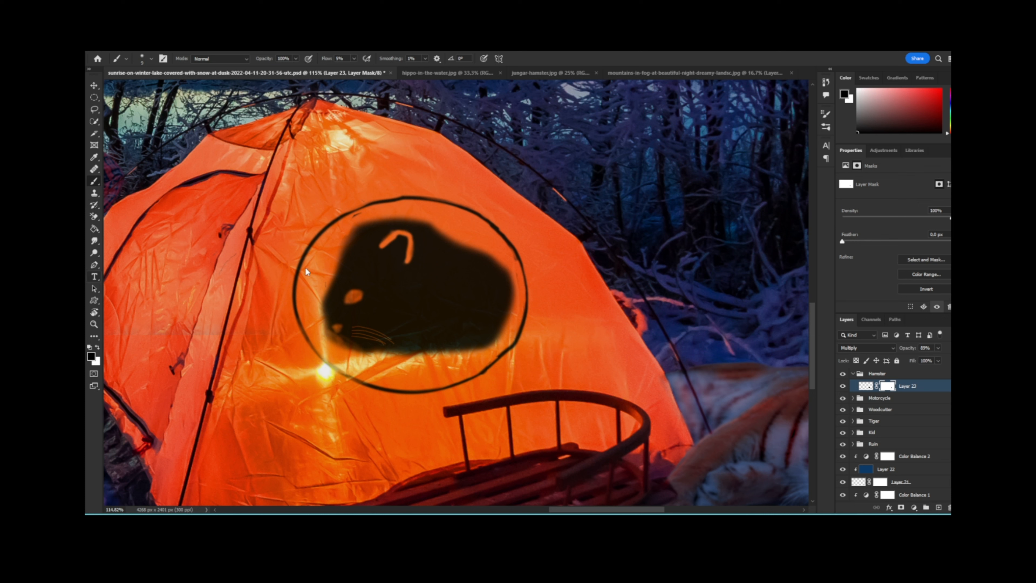
# Add the text HAMSTERING in black Myriad Pro Bold, 10 pt, below the ring on the tent.
pyautogui.press('t')
pyautogui.click(325, 420)
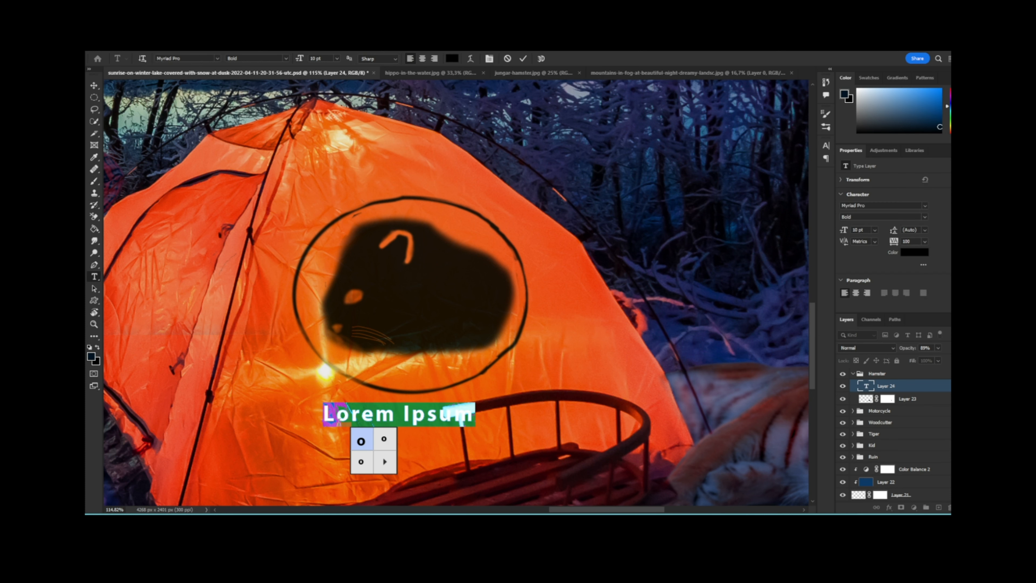
pyautogui.write('h')
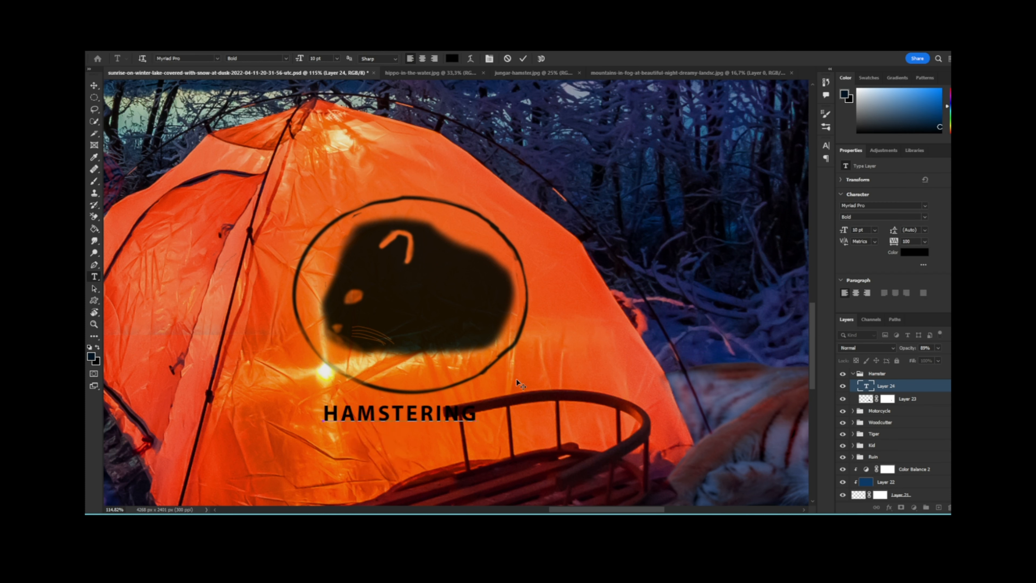
pyautogui.click(518, 381)
# Move the HAMSTERING text under the ring and tilt it upward to follow the tent's surface.
pyautogui.press('v')
pyautogui.moveTo(517, 381); pyautogui.dragTo(567, 412)
pyautogui.click(906, 385)
pyautogui.moveTo(447, 414); pyautogui.dragTo(511, 384)
pyautogui.hotkey('ctrl', 't')
pyautogui.press('Return')
# Add a layer mask to the HAMSTERING text and paint out the letter parts overlapping the sled's rail.
pyautogui.scroll(5, 472, 414)
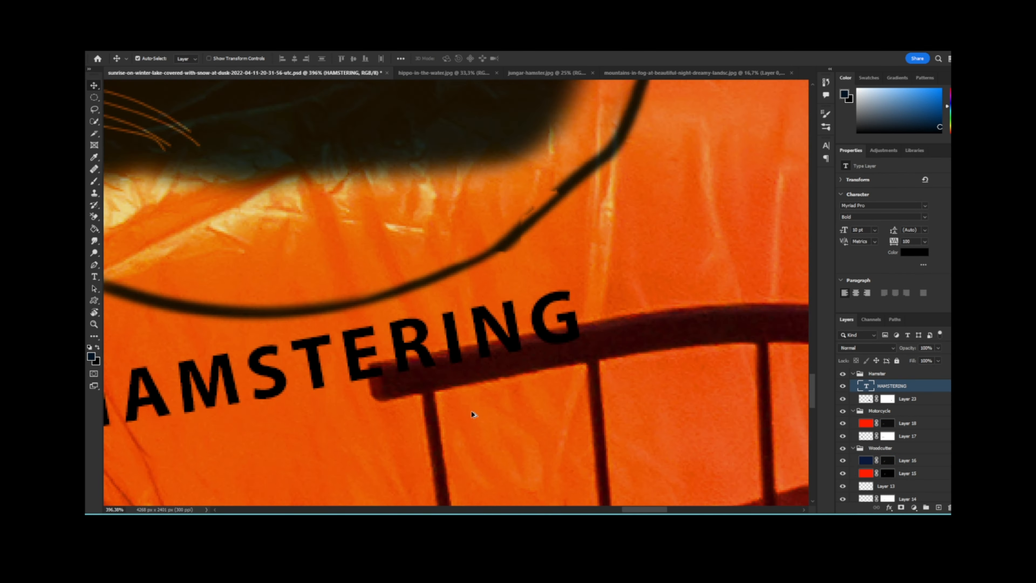
pyautogui.scroll(3, 473, 414)
pyautogui.click(901, 507)
pyautogui.press('b')
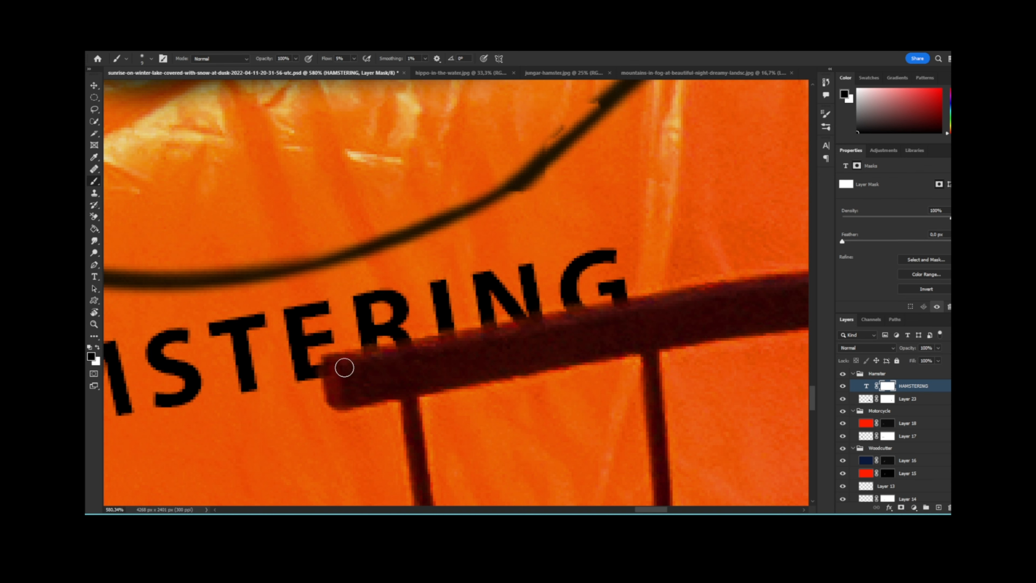
pyautogui.scroll(-4, 595, 429)
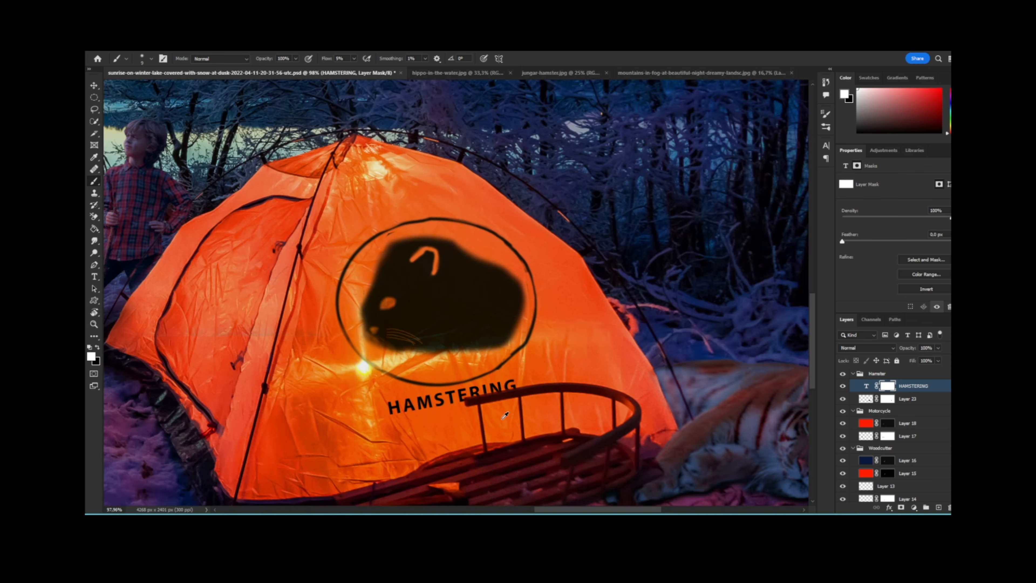
# Set the HAMSTERING text layer's blend mode to Multiply and its opacity to 87%.
pyautogui.scroll(3, 539, 408)
pyautogui.click(865, 348)
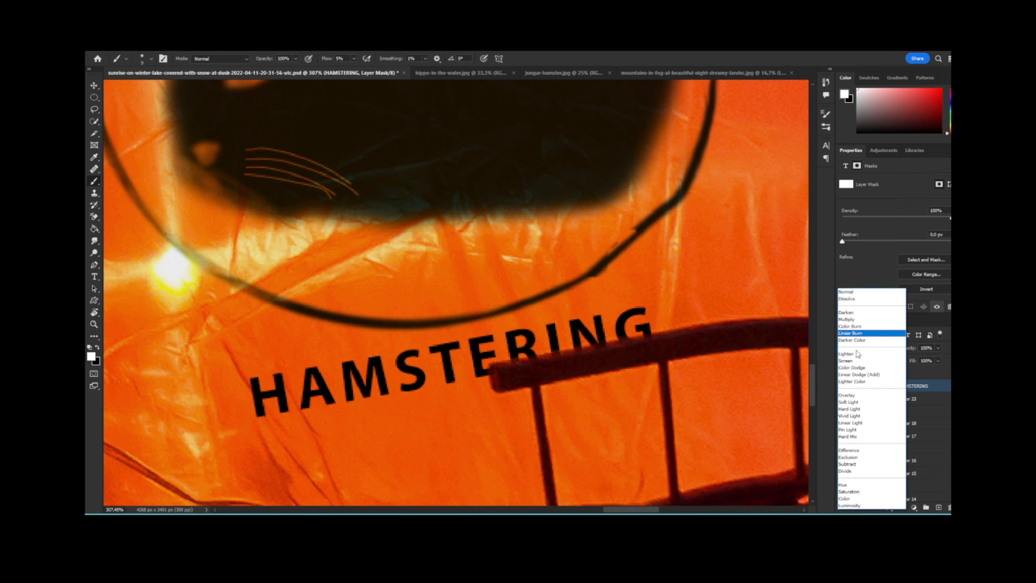
pyautogui.click(914, 397)
pyautogui.click(912, 399)
pyautogui.click(914, 387)
pyautogui.click(877, 347)
pyautogui.click(857, 320)
pyautogui.click(939, 348)
pyautogui.moveTo(941, 359); pyautogui.dragTo(933, 357)
# Load the HAMSTERING letters as a selection and refine its edge in Select and Mask.
pyautogui.keyDown('ctrl'); pyautogui.click(869, 387); pyautogui.keyUp('ctrl')
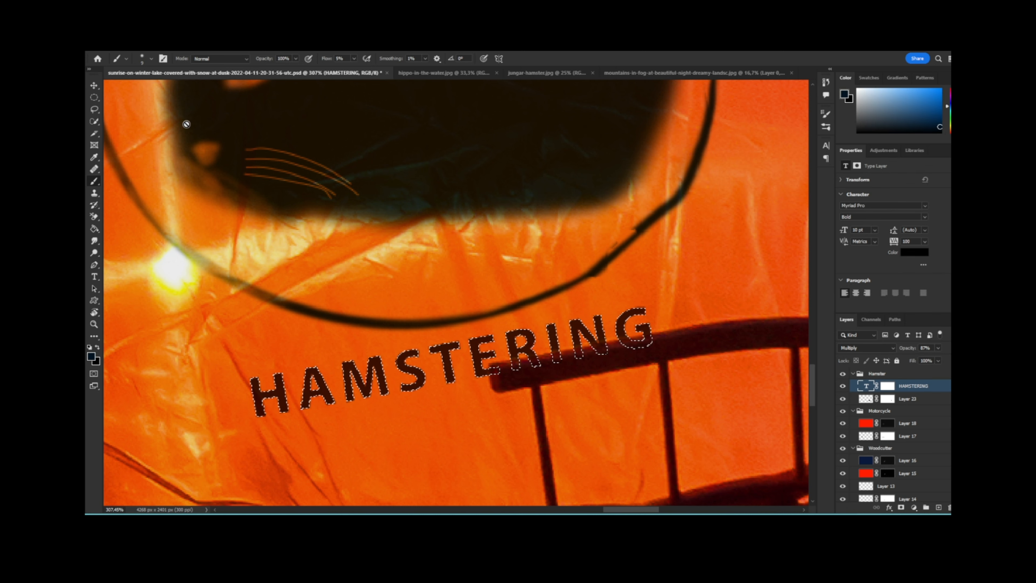
pyautogui.hotkey('ctrl', 'alt', 'r')
pyautogui.moveTo(841, 362); pyautogui.dragTo(868, 365)
pyautogui.click(912, 498)
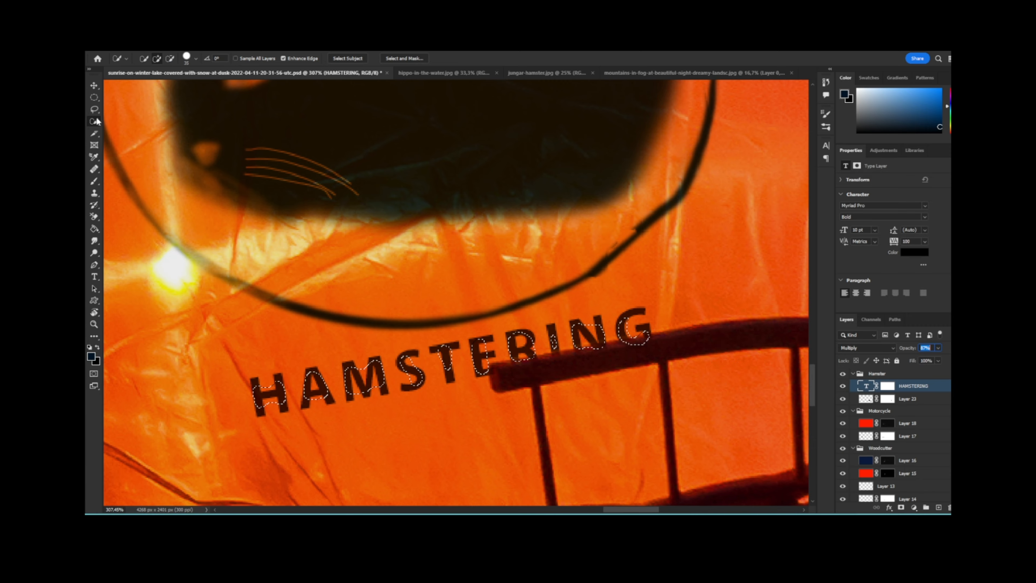
# Activate Layer 23's mask and repaint the hamster silhouette's top and back outline with a small brush.
pyautogui.hotkey('ctrl', '0')
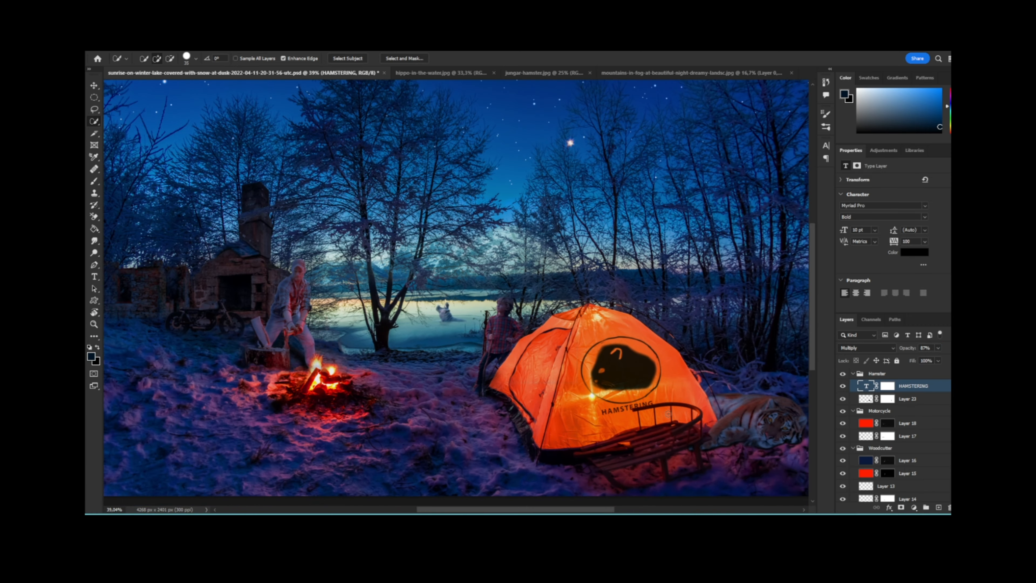
pyautogui.scroll(20, 649, 365)
pyautogui.click(189, 61)
pyautogui.click(93, 183)
pyautogui.click(147, 60)
pyautogui.click(473, 205)
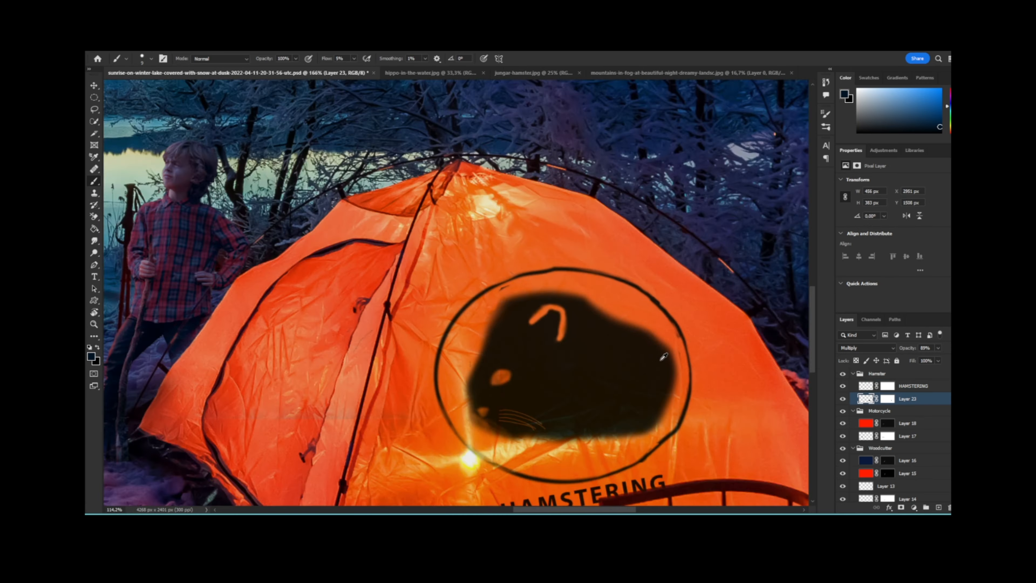
pyautogui.scroll(10, 578, 250)
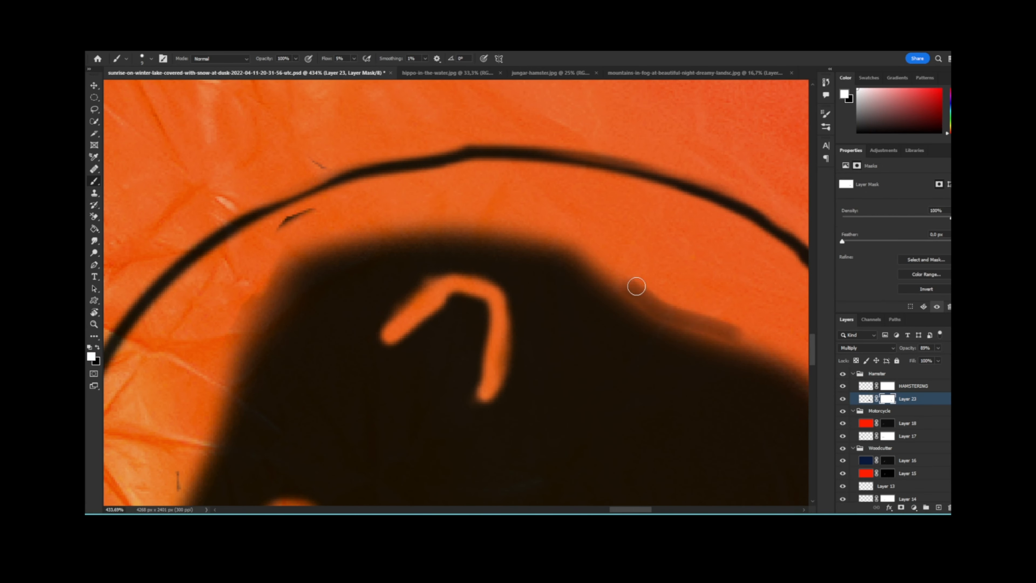
pyautogui.moveTo(317, 210); pyautogui.dragTo(503, 214)
pyautogui.moveTo(673, 310)
pyautogui.mouseDown()
pyautogui.moveTo(499, 240)
pyautogui.moveTo(342, 234)
pyautogui.mouseUp()
pyautogui.moveTo(667, 283); pyautogui.dragTo(429, 211)
pyautogui.moveTo(451, 252)
pyautogui.mouseDown()
pyautogui.moveTo(519, 279)
pyautogui.moveTo(654, 435)
pyautogui.mouseUp()
pyautogui.moveTo(649, 300); pyautogui.dragTo(658, 320)
pyautogui.moveTo(649, 409)
pyautogui.mouseDown()
pyautogui.moveTo(616, 250)
pyautogui.moveTo(540, 480)
pyautogui.mouseUp()
pyautogui.moveTo(574, 448); pyautogui.dragTo(614, 361)
pyautogui.moveTo(566, 445); pyautogui.dragTo(625, 257)
pyautogui.moveTo(600, 290)
pyautogui.mouseDown()
pyautogui.moveTo(278, 325)
pyautogui.moveTo(643, 332)
pyautogui.mouseUp()
pyautogui.moveTo(639, 331)
pyautogui.mouseDown()
pyautogui.moveTo(456, 329)
pyautogui.moveTo(331, 243)
pyautogui.mouseUp()
# Trim the blurry edge along the hamster's forehead, muzzle and chin by painting on the mask at 100% flow.
pyautogui.moveTo(303, 154); pyautogui.dragTo(280, 415)
pyautogui.moveTo(337, 275); pyautogui.dragTo(329, 326)
pyautogui.hotkey('ctrl', 'z')
pyautogui.moveTo(416, 137)
pyautogui.mouseDown()
pyautogui.moveTo(359, 262)
pyautogui.moveTo(305, 441)
pyautogui.mouseUp()
pyautogui.moveTo(301, 442); pyautogui.dragTo(319, 185)
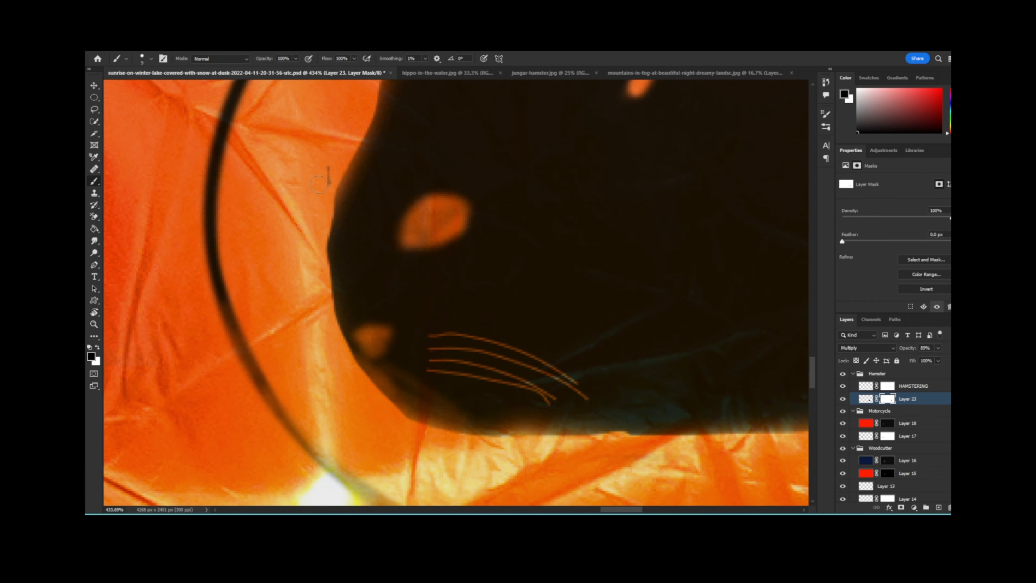
pyautogui.scroll(-10, 444, 382)
pyautogui.scroll(15, 510, 262)
pyautogui.moveTo(511, 425)
pyautogui.mouseDown()
pyautogui.moveTo(453, 202)
pyautogui.moveTo(309, 299)
pyautogui.mouseUp()
pyautogui.scroll(-15, 392, 427)
pyautogui.scroll(15, 339, 481)
pyautogui.moveTo(468, 316)
pyautogui.mouseDown()
pyautogui.moveTo(357, 301)
pyautogui.moveTo(486, 276)
pyautogui.moveTo(350, 357)
pyautogui.mouseUp()
pyautogui.scroll(-15, 529, 383)
pyautogui.scroll(15, 509, 427)
# With a smaller brush, paint a crisp white contour on the mask along the hamster's back behind the ear.
pyautogui.press('[')
pyautogui.press('[')
pyautogui.press('[')
pyautogui.press('[')
pyautogui.click(438, 375)
pyautogui.scroll(-15, 547, 425)
pyautogui.scroll(15, 699, 385)
pyautogui.press('x')
pyautogui.moveTo(321, 324)
pyautogui.mouseDown()
pyautogui.moveTo(770, 299)
pyautogui.moveTo(505, 285)
pyautogui.mouseUp()
pyautogui.moveTo(505, 285); pyautogui.dragTo(772, 424)
pyautogui.moveTo(772, 423); pyautogui.dragTo(404, 338)
pyautogui.moveTo(404, 338); pyautogui.dragTo(539, 395)
pyautogui.scroll(-8, 534, 415)
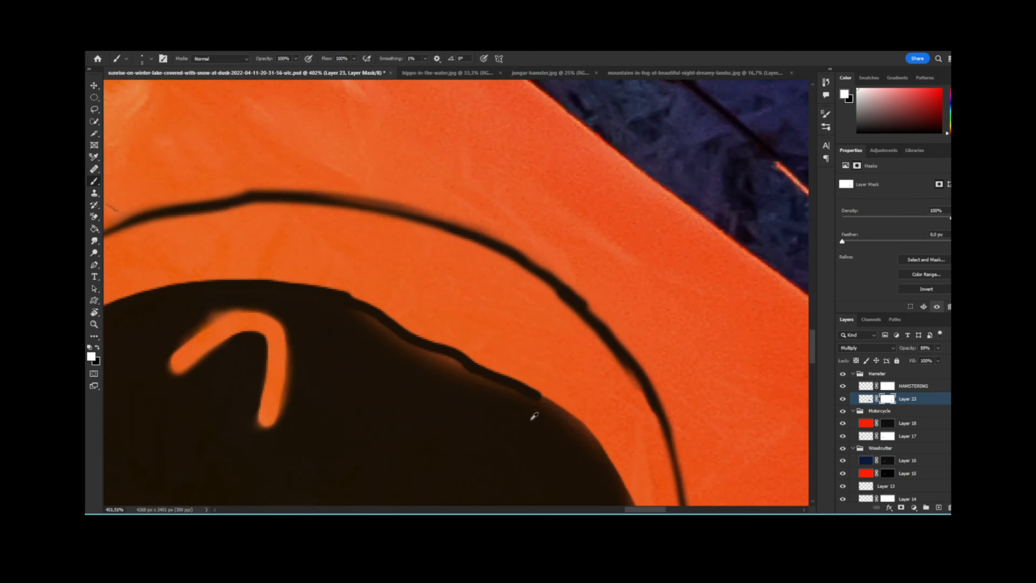
# Enlarge the brush and fill the soft gaps inside the contour so the hamster's back and rump become solid.
pyautogui.scroll(8, 515, 407)
pyautogui.press(']')
pyautogui.press(']')
pyautogui.press(']')
pyautogui.press(']')
pyautogui.press(']')
pyautogui.press(']')
pyautogui.press(']')
pyautogui.moveTo(470, 363); pyautogui.dragTo(196, 240)
pyautogui.moveTo(492, 402); pyautogui.dragTo(637, 482)
pyautogui.moveTo(652, 496)
pyautogui.mouseDown()
pyautogui.moveTo(245, 233)
pyautogui.moveTo(314, 351)
pyautogui.mouseUp()
pyautogui.moveTo(281, 380)
pyautogui.mouseDown()
pyautogui.moveTo(287, 195)
pyautogui.moveTo(310, 163)
pyautogui.mouseUp()
pyautogui.moveTo(289, 359)
pyautogui.mouseDown()
pyautogui.moveTo(426, 156)
pyautogui.moveTo(472, 137)
pyautogui.mouseUp()
pyautogui.moveTo(437, 286)
pyautogui.mouseDown()
pyautogui.moveTo(235, 359)
pyautogui.moveTo(582, 187)
pyautogui.mouseUp()
# Reshape the hamster's ear line into a thinner, tapered stroke and clean the eye's outline on the mask.
pyautogui.moveTo(612, 198); pyautogui.dragTo(129, 222)
pyautogui.moveTo(126, 221)
pyautogui.mouseDown()
pyautogui.moveTo(426, 217)
pyautogui.moveTo(174, 218)
pyautogui.mouseUp()
pyautogui.moveTo(180, 217); pyautogui.dragTo(531, 250)
pyautogui.moveTo(453, 241); pyautogui.dragTo(349, 179)
pyautogui.moveTo(367, 179)
pyautogui.mouseDown()
pyautogui.moveTo(455, 309)
pyautogui.moveTo(340, 143)
pyautogui.moveTo(341, 97)
pyautogui.mouseUp()
pyautogui.moveTo(381, 198); pyautogui.dragTo(424, 373)
pyautogui.moveTo(381, 261)
pyautogui.mouseDown()
pyautogui.moveTo(412, 124)
pyautogui.moveTo(349, 500)
pyautogui.mouseUp()
pyautogui.moveTo(349, 490)
pyautogui.mouseDown()
pyautogui.moveTo(400, 338)
pyautogui.moveTo(505, 135)
pyautogui.mouseUp()
pyautogui.moveTo(506, 132); pyautogui.dragTo(376, 360)
pyautogui.moveTo(515, 366); pyautogui.dragTo(726, 268)
pyautogui.moveTo(755, 278); pyautogui.dragTo(425, 208)
pyautogui.moveTo(443, 196)
pyautogui.mouseDown()
pyautogui.moveTo(482, 222)
pyautogui.moveTo(411, 491)
pyautogui.moveTo(362, 435)
pyautogui.mouseUp()
pyautogui.moveTo(362, 435)
pyautogui.mouseDown()
pyautogui.moveTo(487, 403)
pyautogui.moveTo(306, 236)
pyautogui.moveTo(473, 237)
pyautogui.moveTo(527, 429)
pyautogui.mouseUp()
pyautogui.hotkey('ctrl', 'z')
pyautogui.moveTo(470, 483)
pyautogui.mouseDown()
pyautogui.moveTo(275, 247)
pyautogui.moveTo(368, 425)
pyautogui.moveTo(402, 305)
pyautogui.moveTo(327, 343)
pyautogui.mouseUp()
# Touch up the remaining rough spots of the hamster silhouette and return from the mask to the layer's pixels.
pyautogui.scroll(-3, 345, 407)
pyautogui.scroll(-1, 324, 423)
pyautogui.scroll(-6, 330, 461)
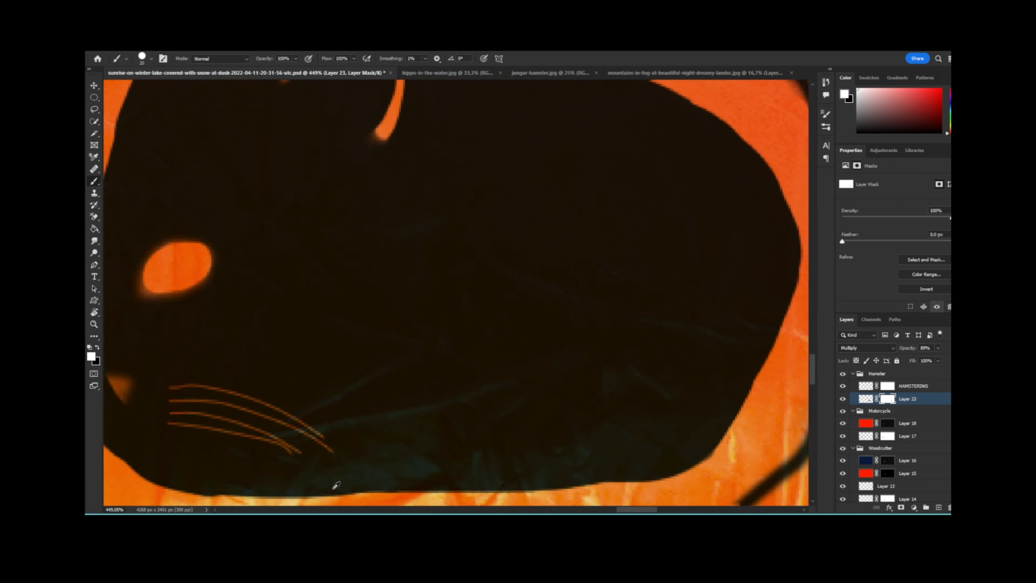
pyautogui.scroll(-11, 326, 468)
pyautogui.moveTo(360, 442); pyautogui.dragTo(434, 333)
pyautogui.hotkey('ctrl', '2')
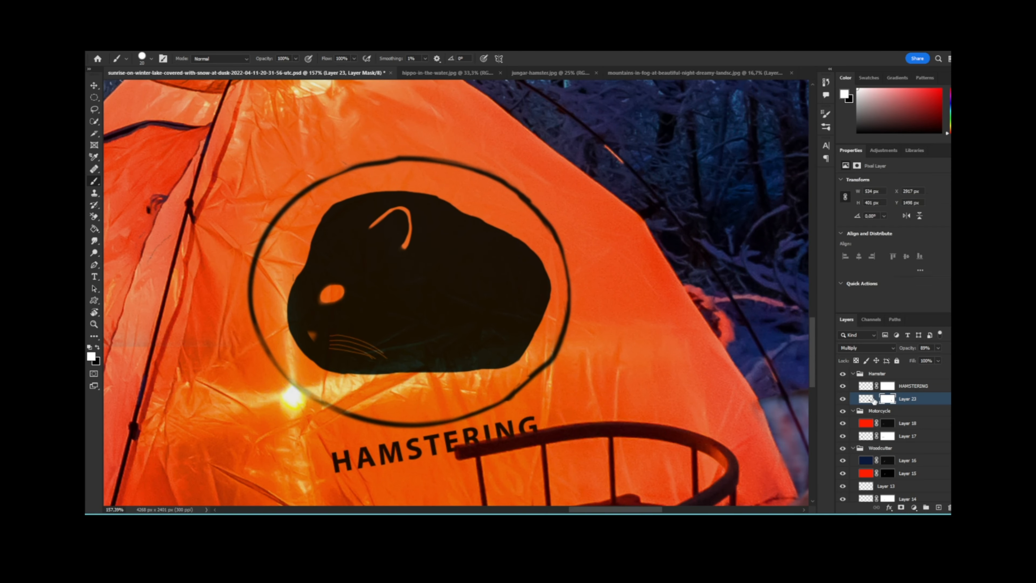
# Reactivate Layer 23's mask and enlarge the brush greatly, trying a single dab near the tent's bright light.
pyautogui.hotkey('ctrl', '0')
pyautogui.scroll(19, 660, 398)
pyautogui.click(887, 399)
pyautogui.press(']')
pyautogui.press(']')
pyautogui.press(']')
pyautogui.press(']')
pyautogui.press(']')
pyautogui.press(']')
pyautogui.press(']')
pyautogui.press(']')
pyautogui.press(']')
pyautogui.press(']')
pyautogui.click(291, 372)
pyautogui.hotkey('ctrl', 'z')
# Switch the paint colour to black and lower the brush flow to 1%, trying strokes over the hamster's face.
pyautogui.moveTo(346, 59); pyautogui.dragTo(329, 63)
pyautogui.write('5')
pyautogui.press('Return')
pyautogui.press('x')
pyautogui.moveTo(300, 316); pyautogui.dragTo(370, 388)
pyautogui.hotkey('ctrl', 'z')
pyautogui.hotkey('shift', '0')
pyautogui.hotkey('shift', '1')
pyautogui.moveTo(326, 347); pyautogui.dragTo(352, 350)
pyautogui.hotkey('ctrl', 'z')
# Set the brush opacity to 50% and softly fade the hamster and ring around the tent's bright light on the mask.
pyautogui.moveTo(290, 59); pyautogui.dragTo(275, 60)
pyautogui.write('50')
pyautogui.press('Return')
pyautogui.moveTo(300, 292)
pyautogui.mouseDown()
pyautogui.moveTo(363, 327)
pyautogui.moveTo(429, 320)
pyautogui.mouseUp()
pyautogui.scroll(-15, 442, 317)
pyautogui.scroll(14, 592, 384)
pyautogui.moveTo(557, 364)
pyautogui.mouseDown()
pyautogui.moveTo(544, 243)
pyautogui.moveTo(620, 232)
pyautogui.moveTo(590, 220)
pyautogui.moveTo(705, 310)
pyautogui.mouseUp()
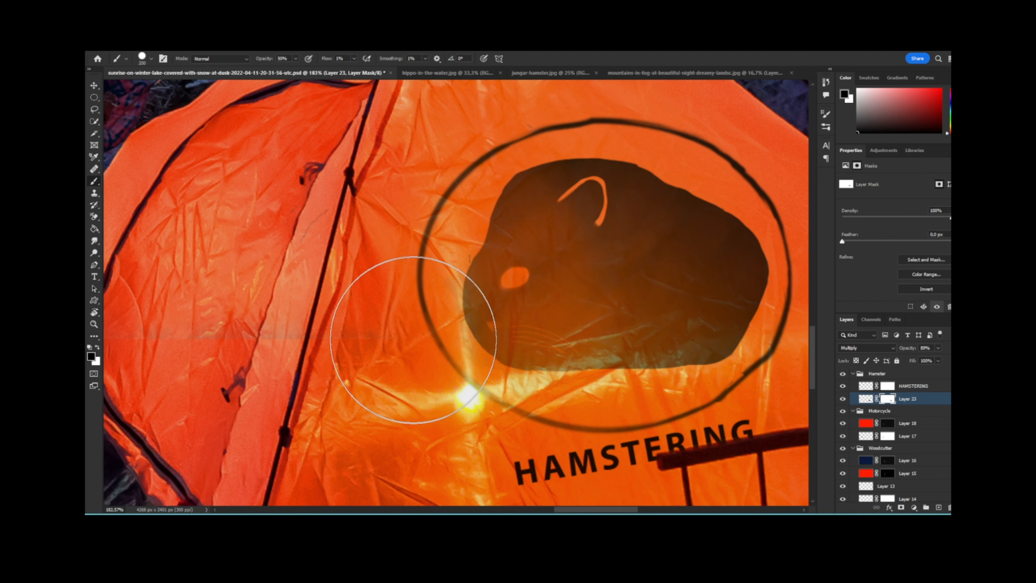
pyautogui.moveTo(413, 340); pyautogui.dragTo(450, 277)
# Make the HAMSTERING text's layer mask active for fading the lettering.
pyautogui.scroll(-16, 506, 380)
pyautogui.click(887, 386)
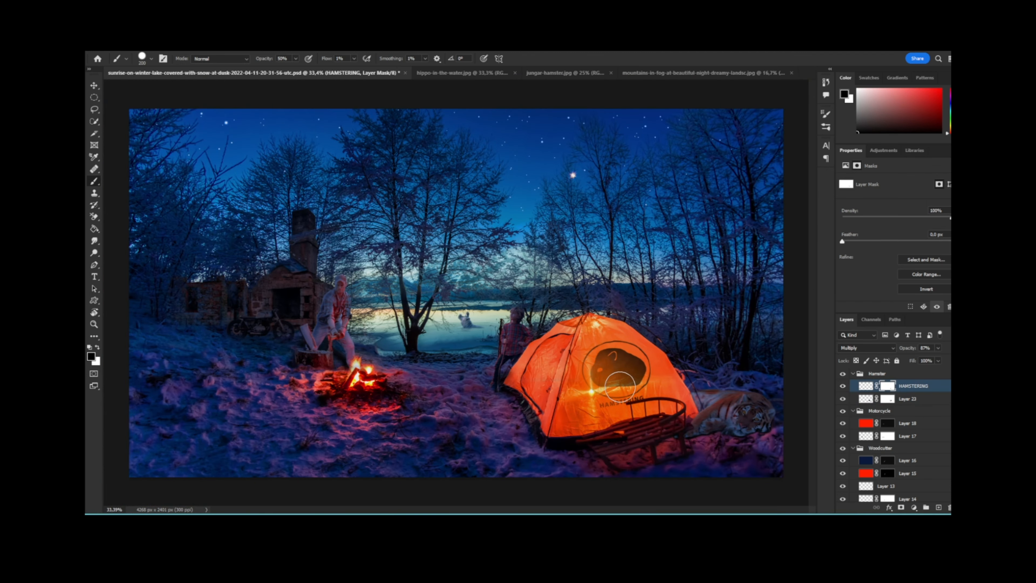
pyautogui.scroll(4, 687, 417)
pyautogui.scroll(-4, 689, 416)
pyautogui.click(108, 50)
pyautogui.click(142, 146)
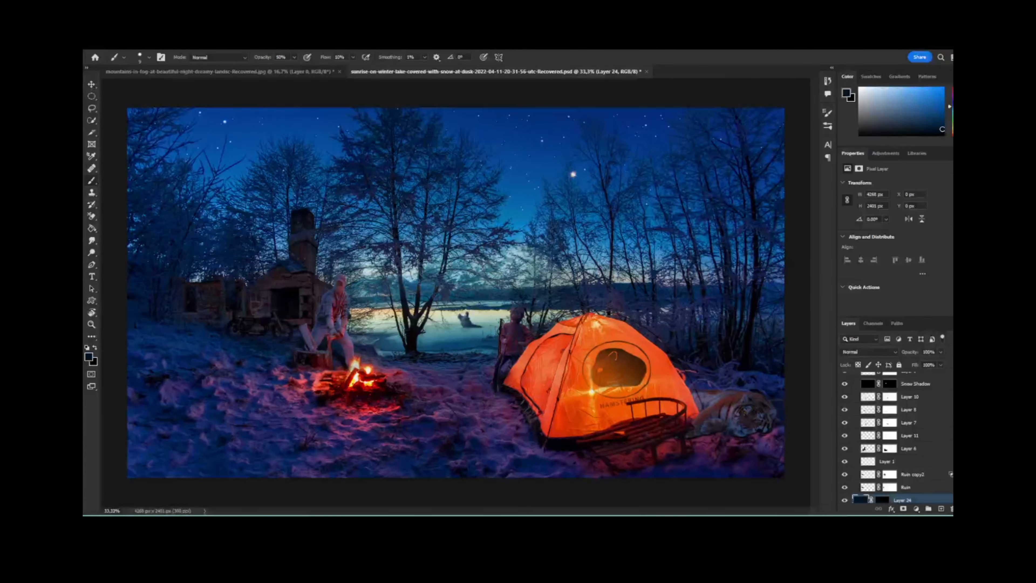
# Convert all the selected layers into one smart object and open it in the Camera Raw filter.
pyautogui.rightClick(920, 438)
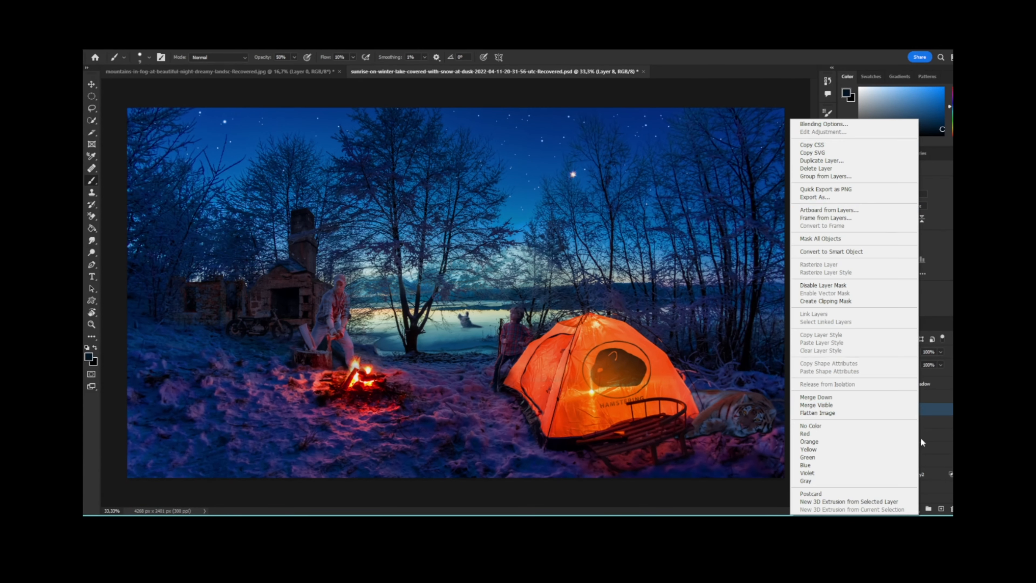
pyautogui.keyDown('shift'); pyautogui.click(917, 496); pyautogui.keyUp('shift')
pyautogui.rightClick(918, 494)
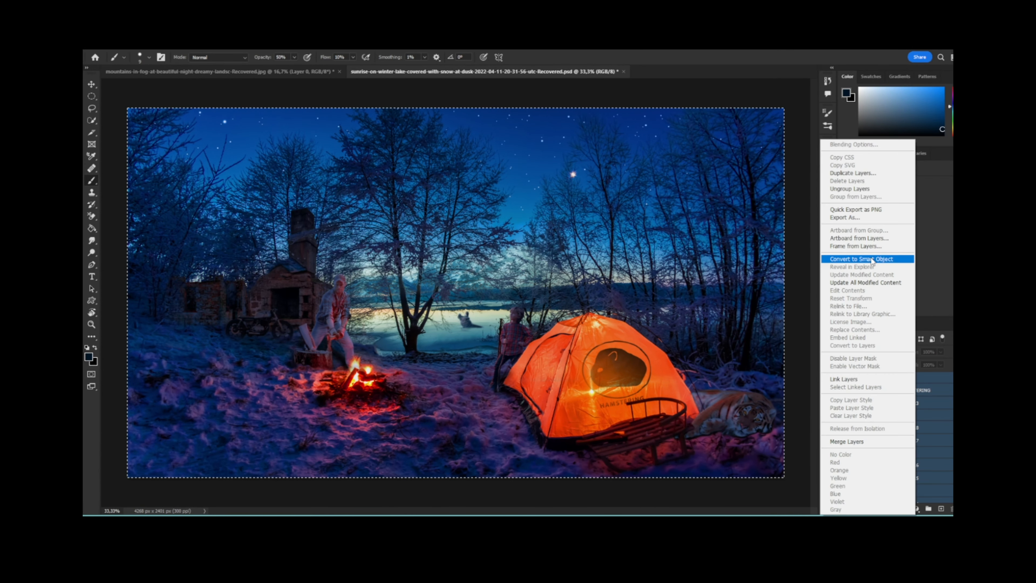
pyautogui.click(869, 263)
pyautogui.hotkey('ctrl', 'shift', 'a')
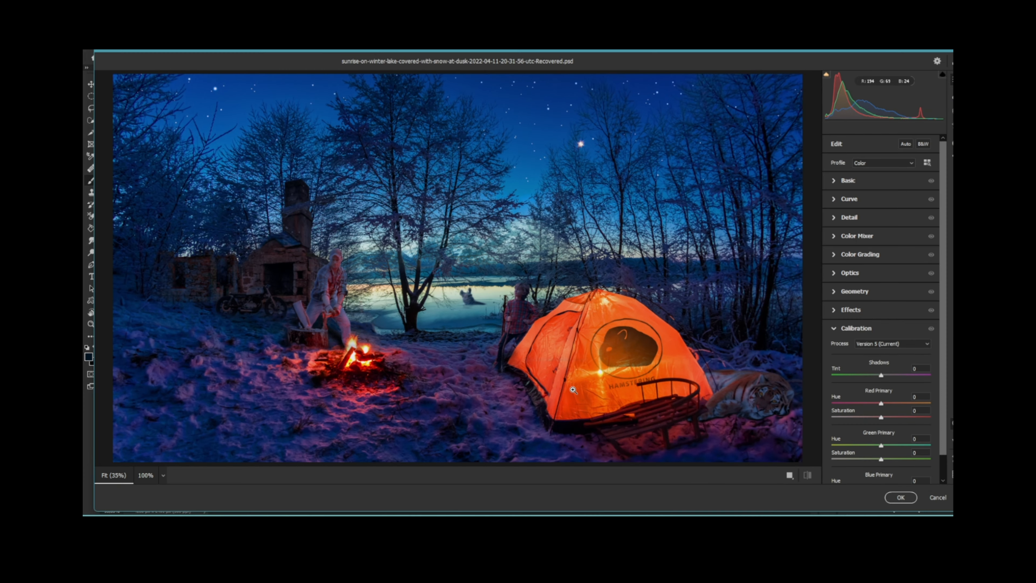
# Adjust the whole composite's tone and colour with the Basic sliders in Camera Raw.
pyautogui.click(839, 186)
pyautogui.moveTo(881, 216); pyautogui.dragTo(858, 231)
pyautogui.moveTo(881, 254); pyautogui.dragTo(871, 268)
pyautogui.moveTo(888, 254); pyautogui.dragTo(883, 256)
pyautogui.moveTo(870, 268); pyautogui.dragTo(881, 268)
pyautogui.moveTo(881, 281); pyautogui.dragTo(897, 282)
pyautogui.scroll(-3, 894, 282)
pyautogui.moveTo(881, 212); pyautogui.dragTo(884, 314)
pyautogui.moveTo(882, 328); pyautogui.dragTo(882, 328)
pyautogui.moveTo(884, 314); pyautogui.dragTo(895, 313)
pyautogui.moveTo(881, 328); pyautogui.dragTo(863, 354)
# Fine-tune the composite's Curve, Detail and Color Mixer settings, resetting one slider to 0.
pyautogui.click(850, 345)
pyautogui.moveTo(881, 368); pyautogui.dragTo(878, 396)
pyautogui.click(850, 413)
pyautogui.click(853, 312)
pyautogui.moveTo(881, 287); pyautogui.dragTo(881, 288)
pyautogui.moveTo(881, 301)
pyautogui.mouseDown()
pyautogui.moveTo(892, 302)
pyautogui.moveTo(887, 317)
pyautogui.moveTo(872, 296)
pyautogui.mouseUp()
pyautogui.click(861, 264)
pyautogui.click(851, 422)
pyautogui.click(921, 289)
pyautogui.write('0')
# In Color Grading, raise the luminance of the midtones slightly and the highlights to about 31.
pyautogui.click(860, 254)
pyautogui.moveTo(882, 349); pyautogui.dragTo(887, 350)
pyautogui.moveTo(910, 425); pyautogui.dragTo(921, 425)
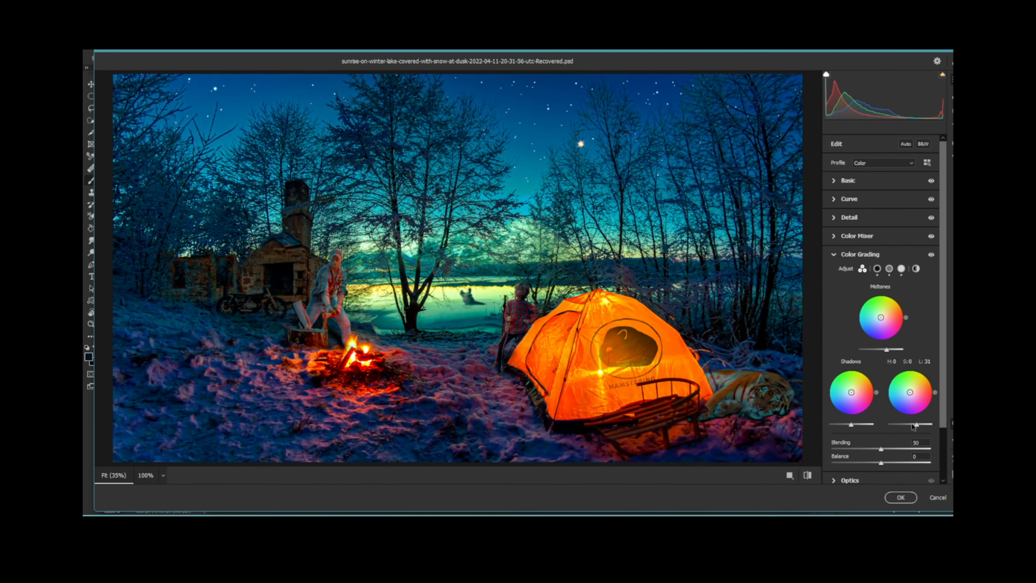